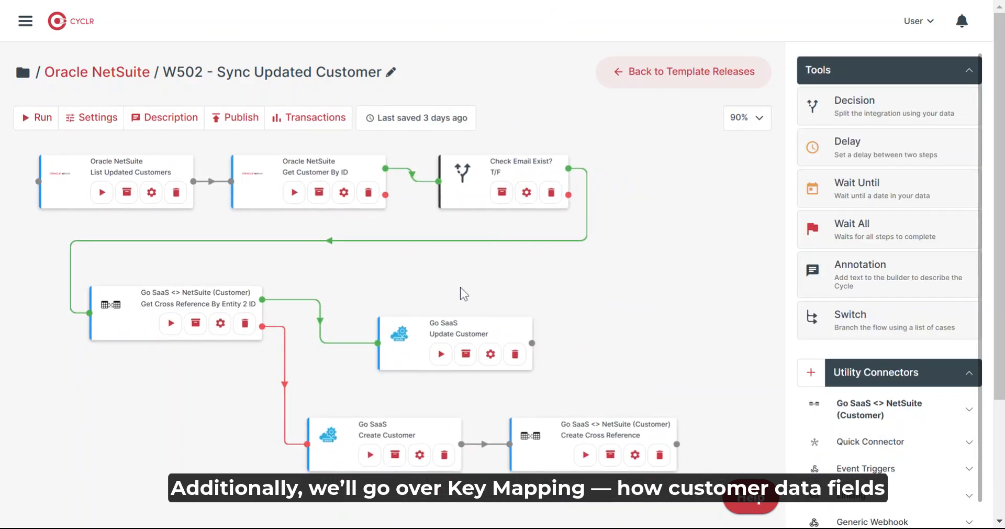
{"action": "scroll", "coordinate": [460, 287], "scroll_direction": "up", "scroll_amount": 1}
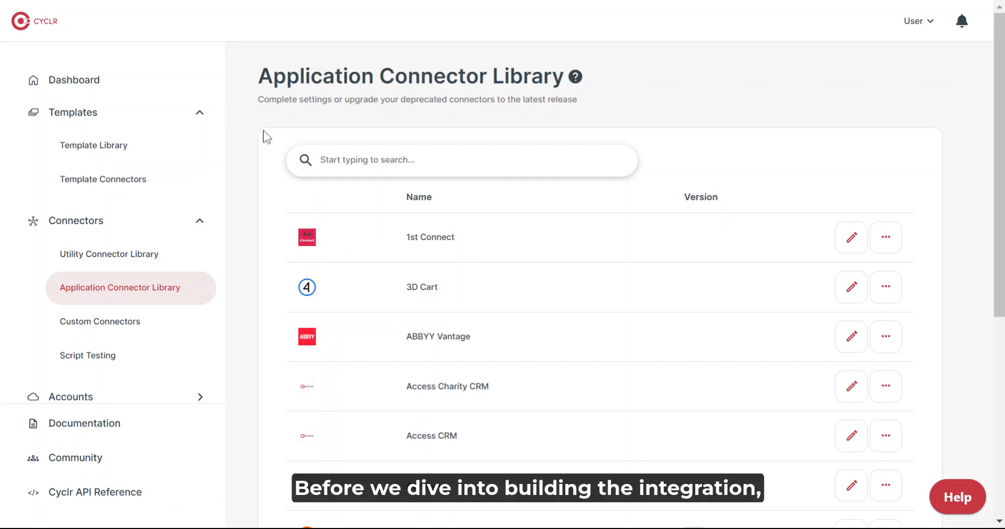
- Search the Application Connector Library for "netsuite" and open the method list of the Oracle NetSuite SuiteTalk REST Web Services connector
{"action": "type", "text": "netsuite"}
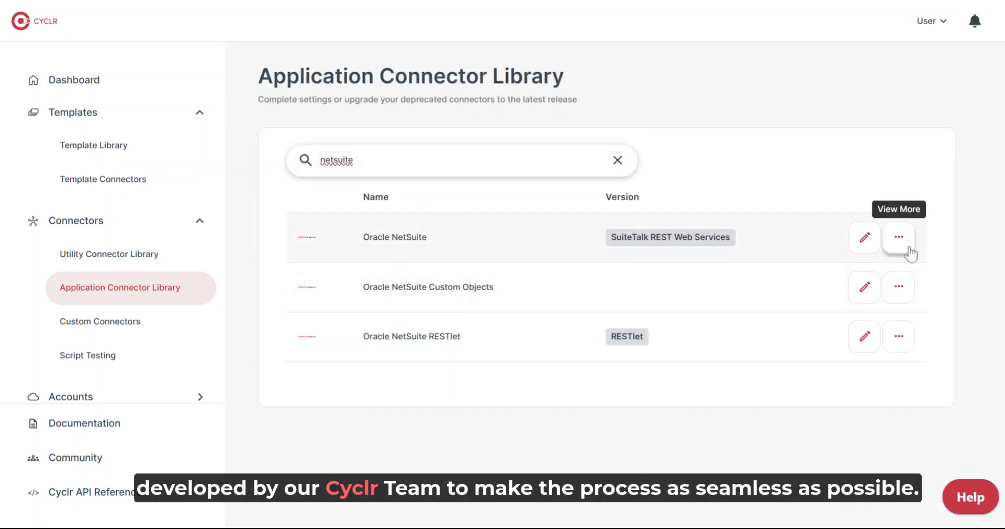
{"action": "left_click", "coordinate": [909, 253]}
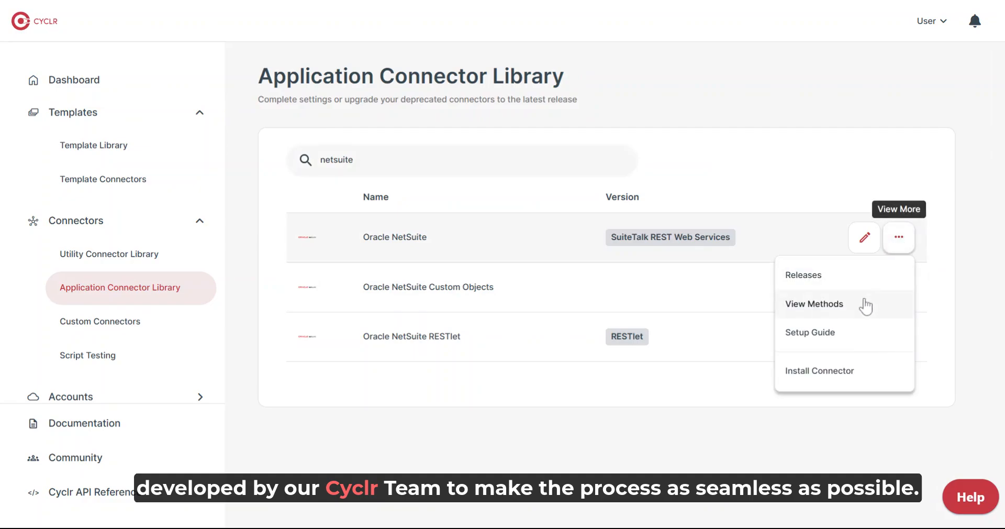
{"action": "left_click", "coordinate": [865, 304]}
- Review the Oracle NetSuite connector's available methods by category, from accounts and contacts through customers and invoices to opportunities and partners
{"action": "scroll", "coordinate": [535, 251], "scroll_direction": "down", "scroll_amount": 3}
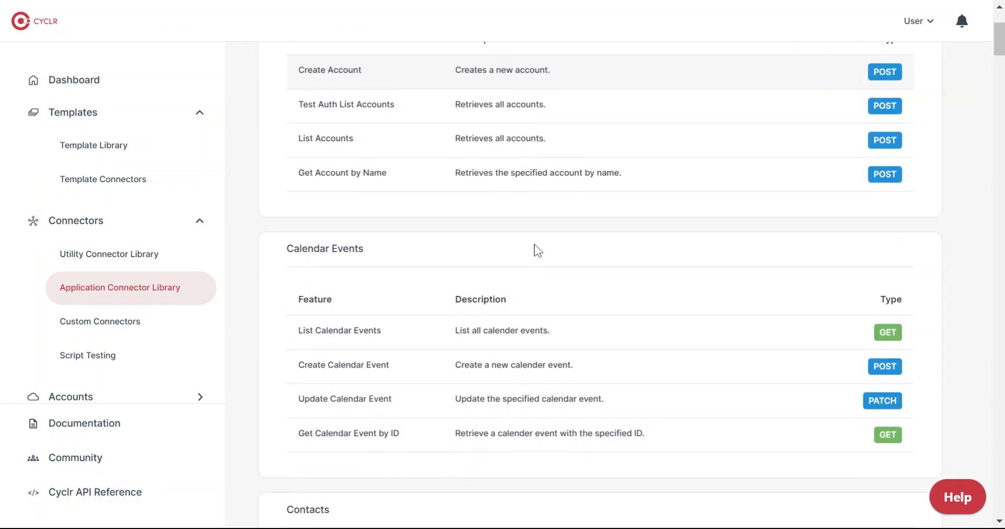
{"action": "scroll", "coordinate": [538, 251], "scroll_direction": "down", "scroll_amount": 9}
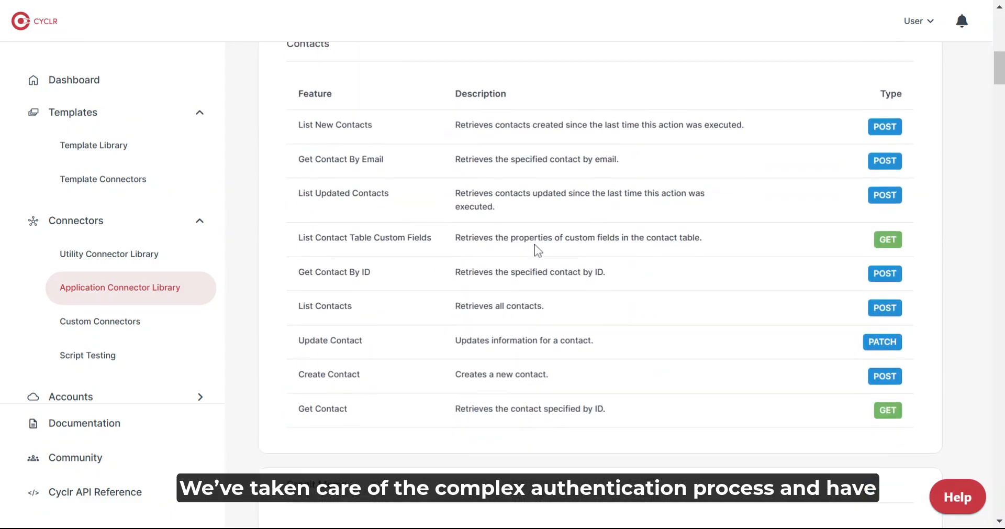
{"action": "scroll", "coordinate": [537, 250], "scroll_direction": "down", "scroll_amount": 9}
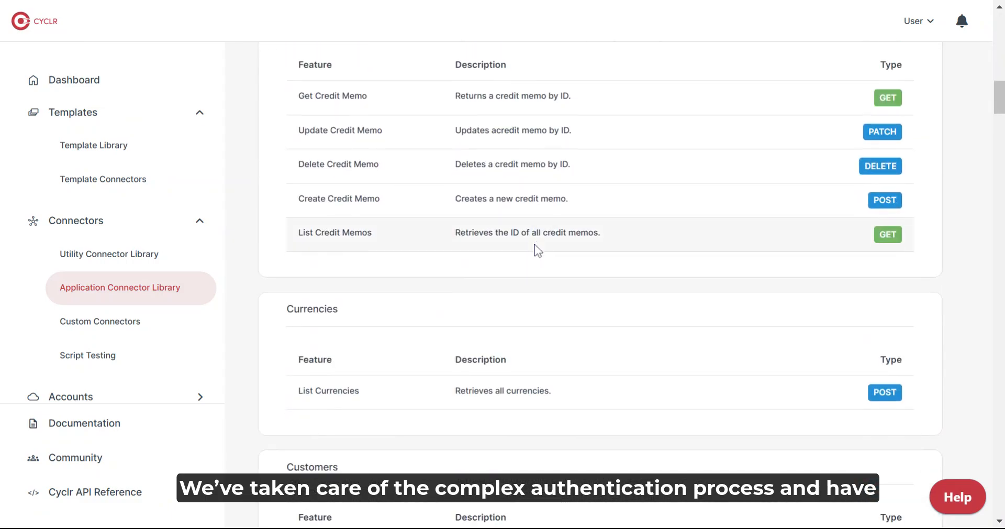
{"action": "scroll", "coordinate": [537, 250], "scroll_direction": "down", "scroll_amount": 9}
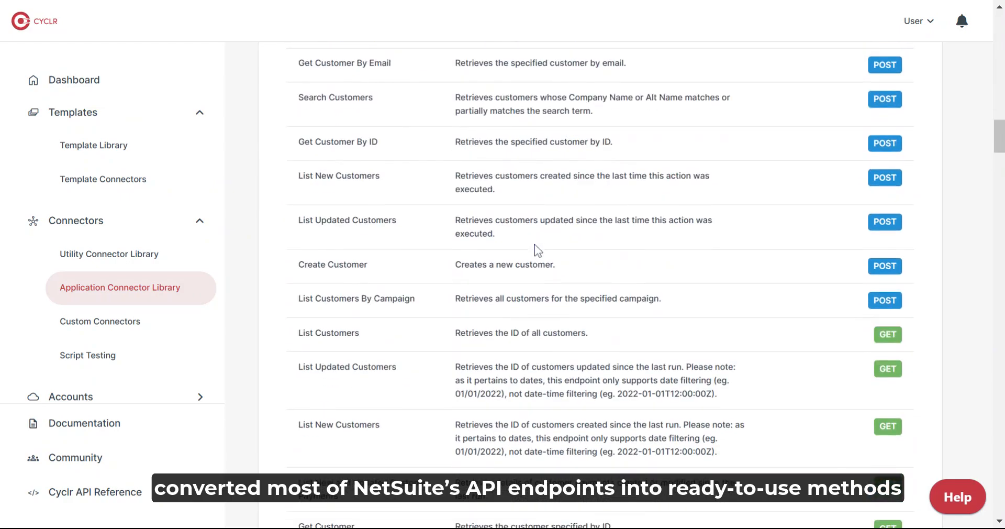
{"action": "scroll", "coordinate": [538, 250], "scroll_direction": "down", "scroll_amount": 7}
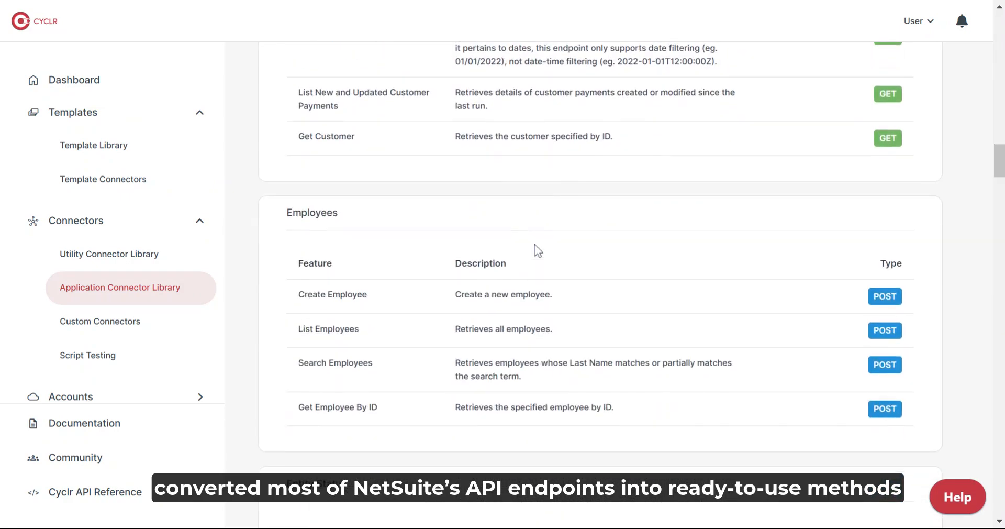
{"action": "scroll", "coordinate": [537, 250], "scroll_direction": "down", "scroll_amount": 12}
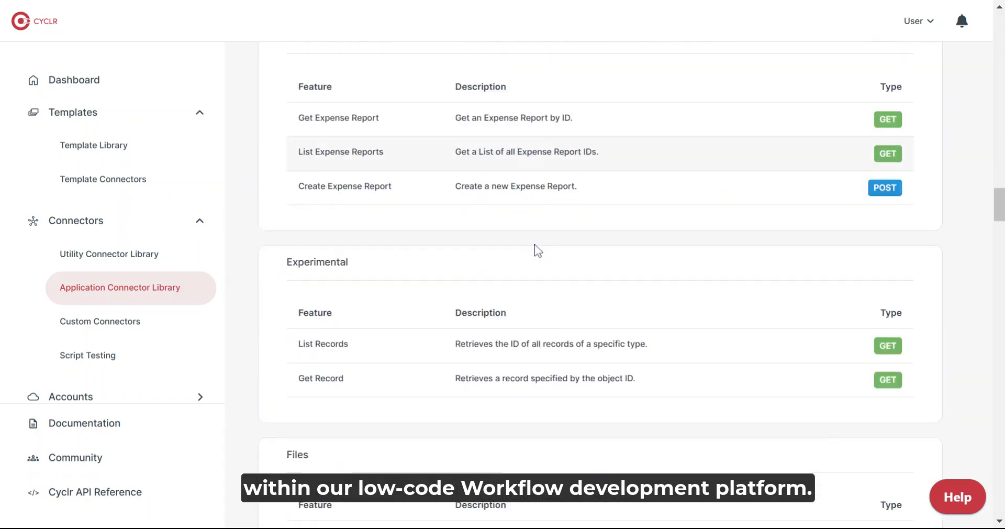
{"action": "scroll", "coordinate": [538, 250], "scroll_direction": "down", "scroll_amount": 15}
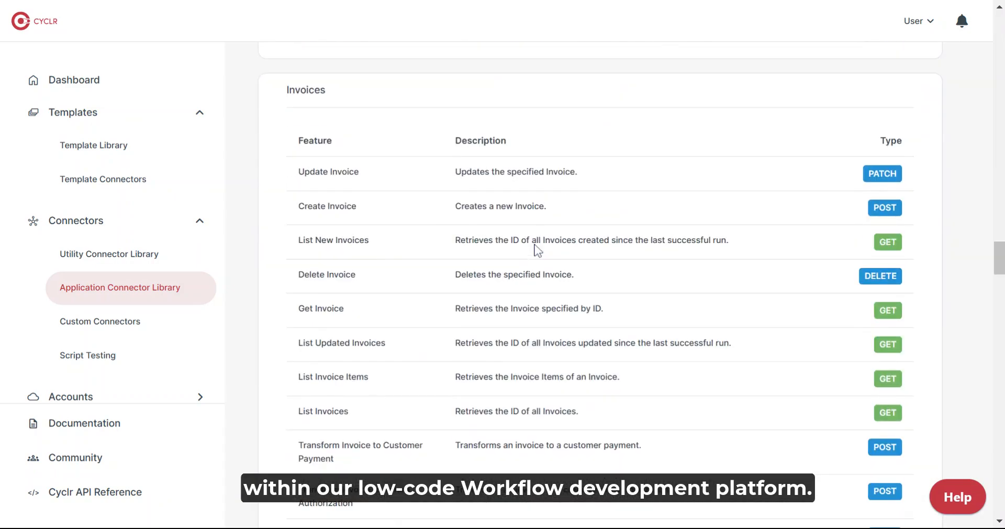
{"action": "scroll", "coordinate": [538, 250], "scroll_direction": "down", "scroll_amount": 15}
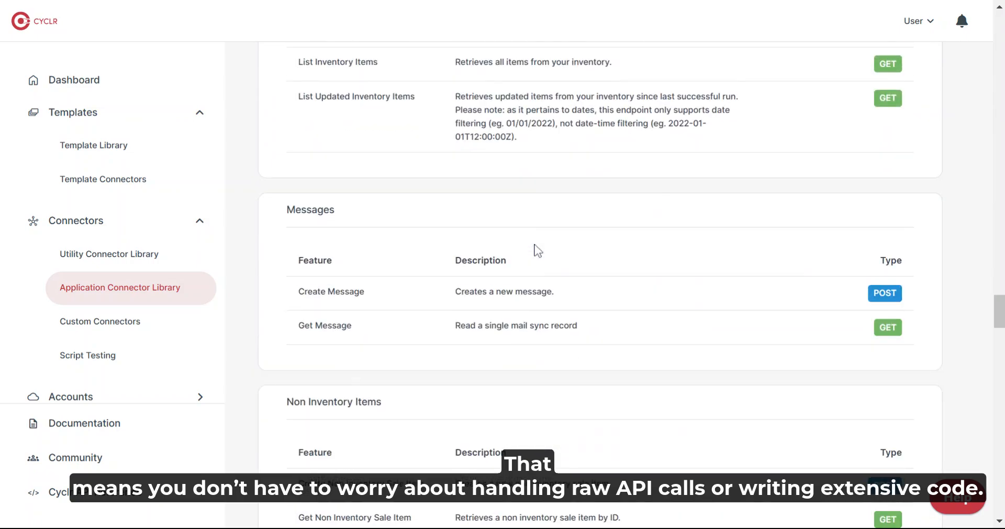
{"action": "scroll", "coordinate": [538, 250], "scroll_direction": "down", "scroll_amount": 15}
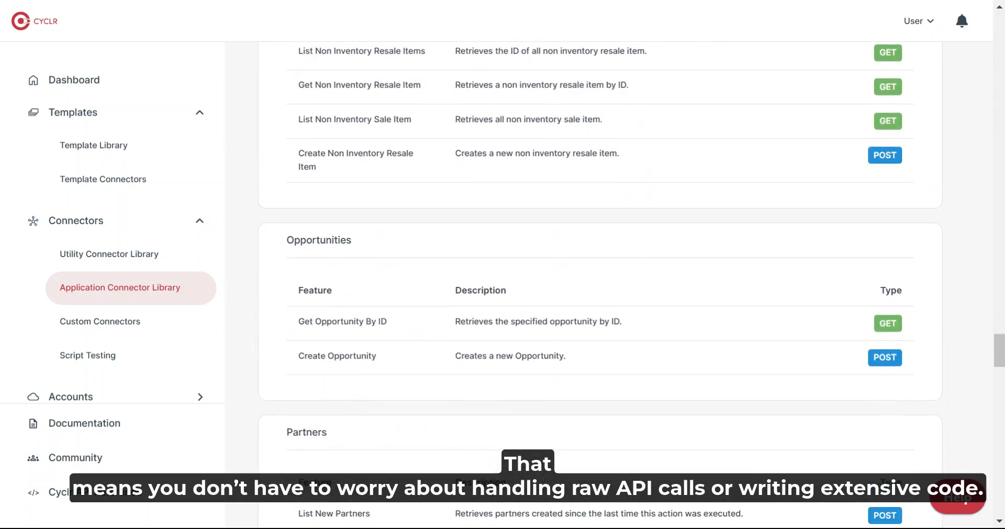
{"action": "scroll", "coordinate": [537, 250], "scroll_direction": "down", "scroll_amount": 5}
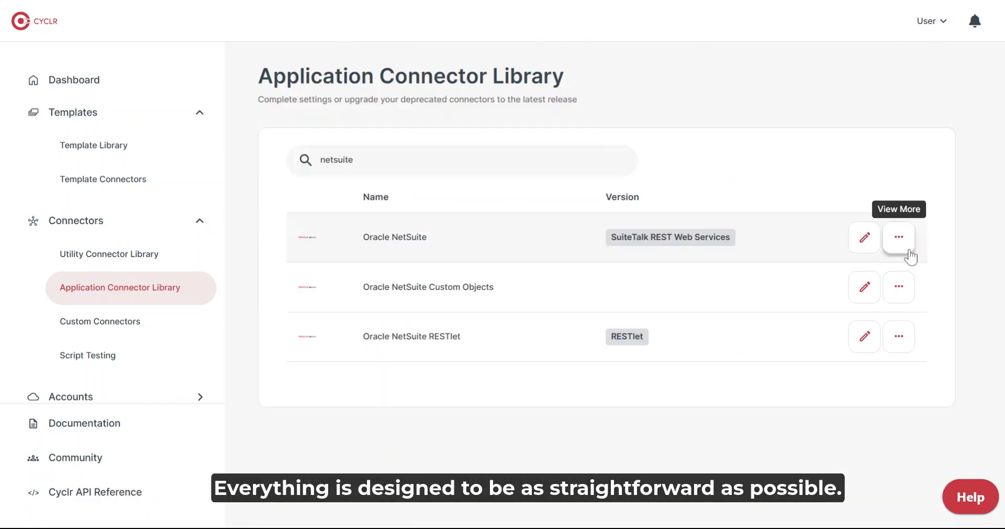
- Start installing the Oracle NetSuite SuiteTalk REST Web Services connector, naming it "Oracle NetSuite." and continuing to its account setup
{"action": "left_click", "coordinate": [899, 238]}
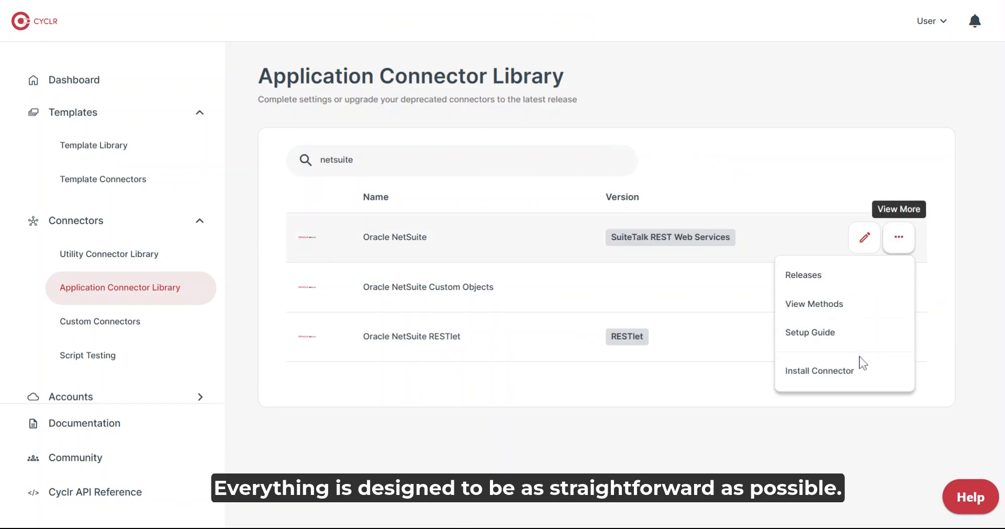
{"action": "left_click", "coordinate": [850, 378]}
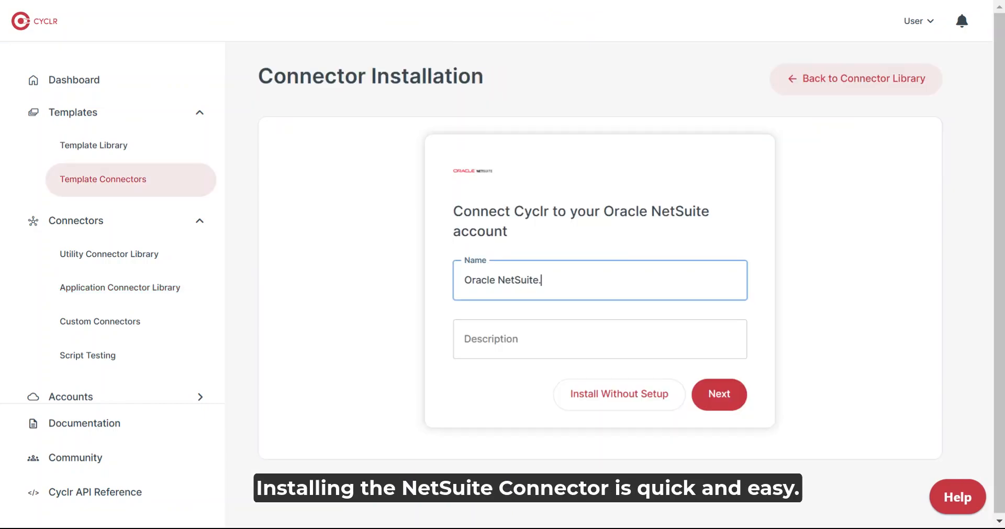
{"action": "left_click", "coordinate": [719, 400]}
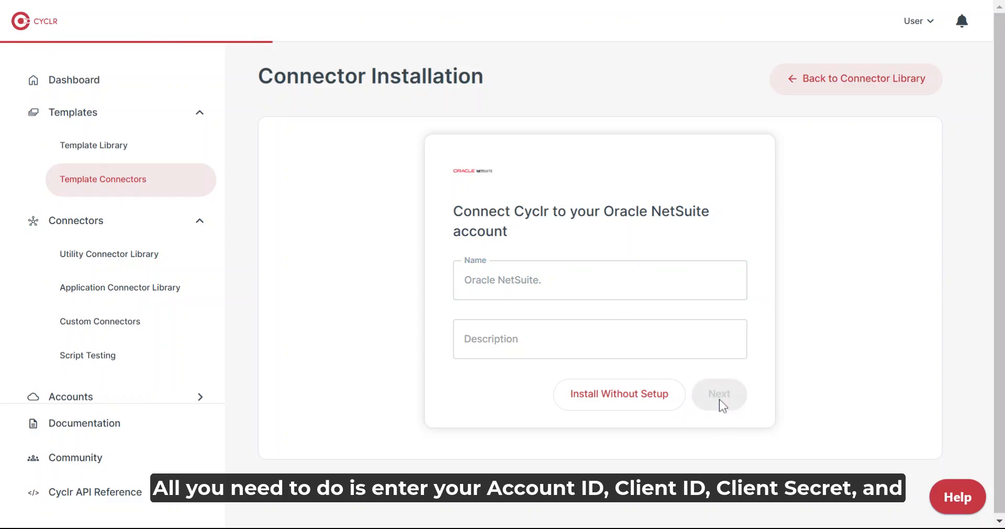
- Review the installed Oracle NetSuite connector's details and its Methods and Fields categories
{"action": "scroll", "coordinate": [599, 262], "scroll_direction": "down", "scroll_amount": 3}
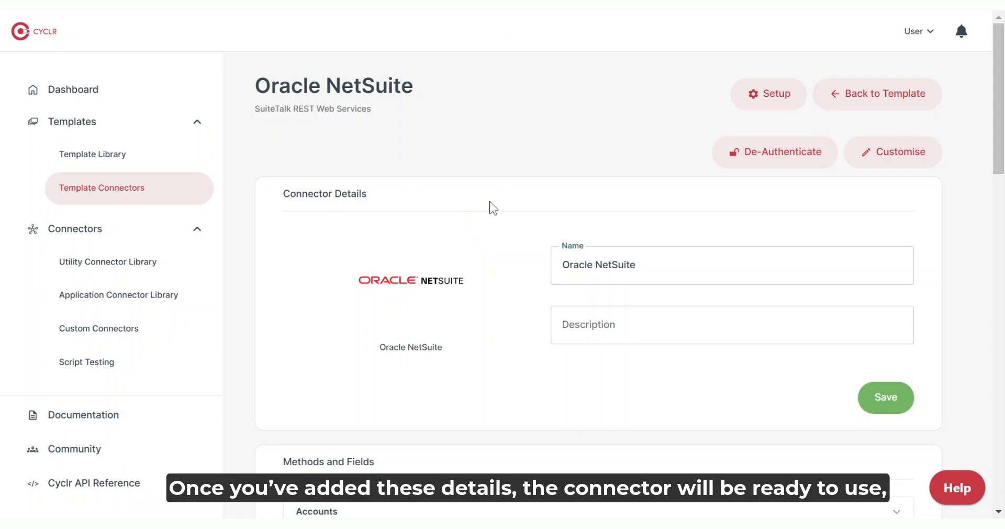
{"action": "scroll", "coordinate": [619, 230], "scroll_direction": "down", "scroll_amount": 5}
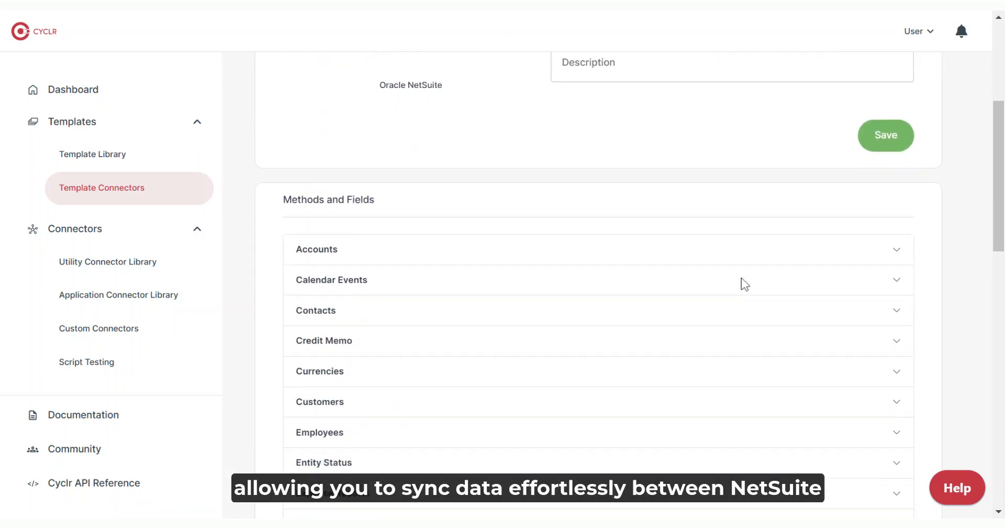
{"action": "scroll", "coordinate": [743, 283], "scroll_direction": "down", "scroll_amount": 5}
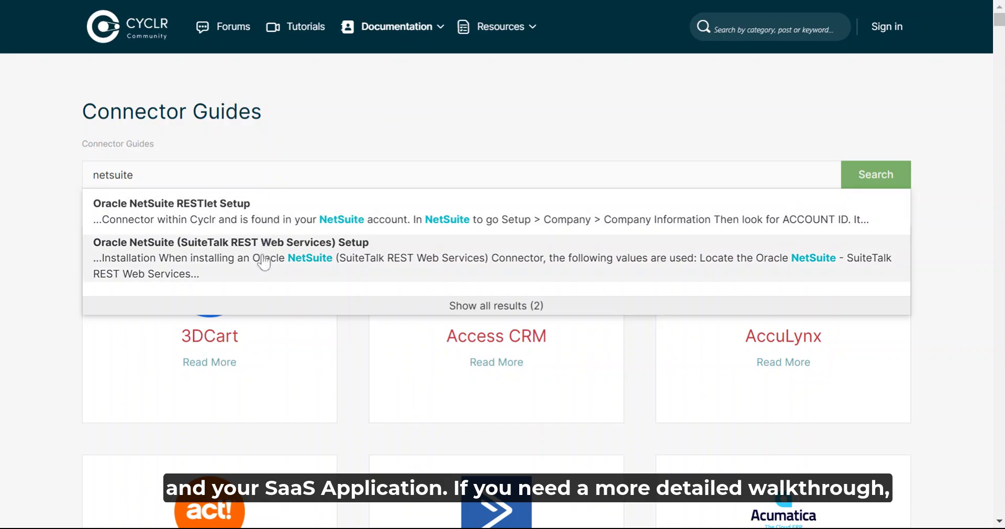
- Open the Oracle NetSuite (SuiteTalk REST Web Services) Setup guide in the Cyclr Community and read its setup instructions
{"action": "left_click", "coordinate": [264, 259]}
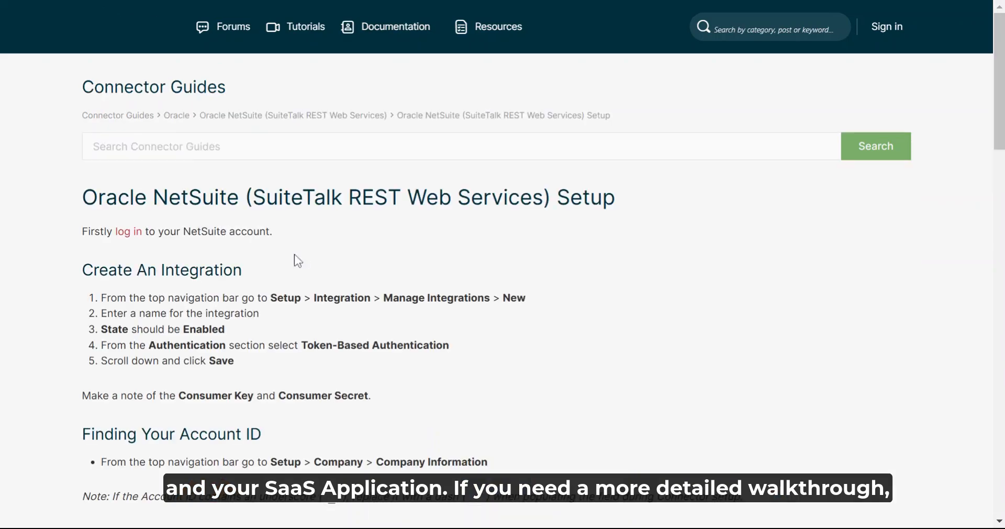
{"action": "scroll", "coordinate": [343, 256], "scroll_direction": "down", "scroll_amount": 3}
{"action": "scroll", "coordinate": [341, 255], "scroll_direction": "down", "scroll_amount": 10}
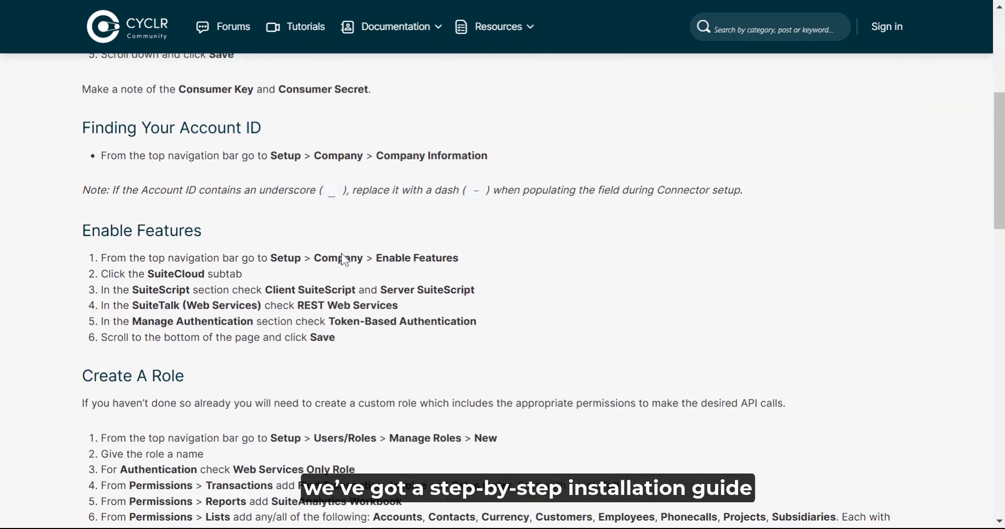
{"action": "scroll", "coordinate": [341, 254], "scroll_direction": "down", "scroll_amount": 7}
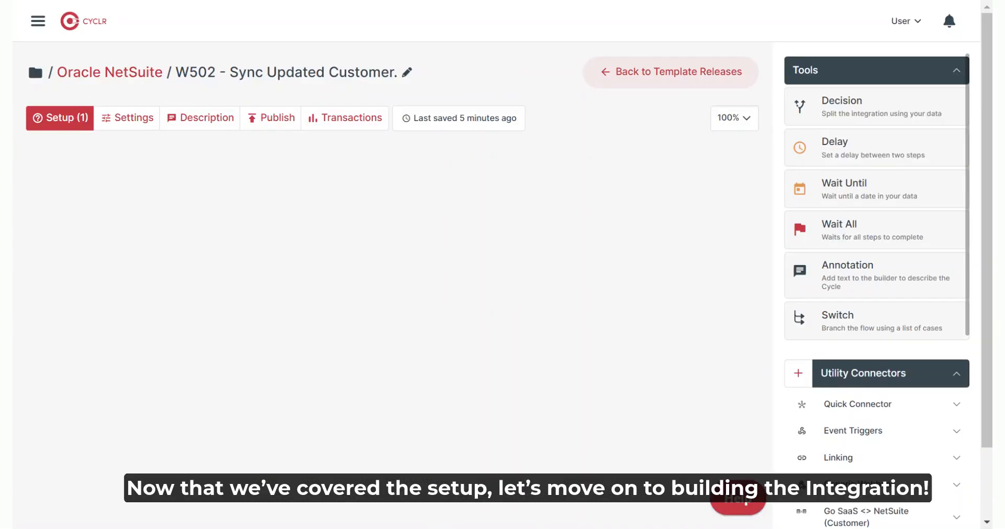
- Add Oracle NetSuite's List Updated Customers method from the Customers category as the first step on the empty W502 canvas
{"action": "scroll", "coordinate": [911, 414], "scroll_direction": "down", "scroll_amount": 9}
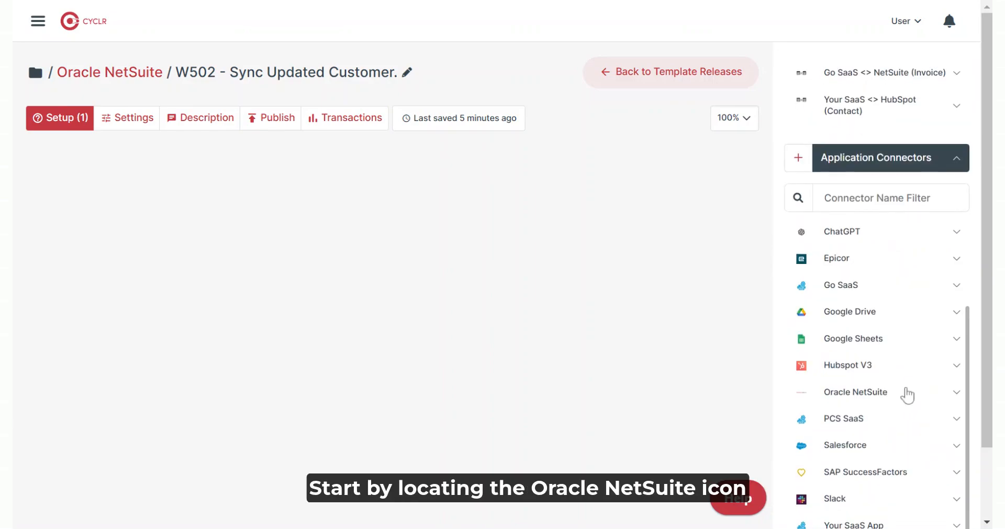
{"action": "left_click", "coordinate": [897, 403]}
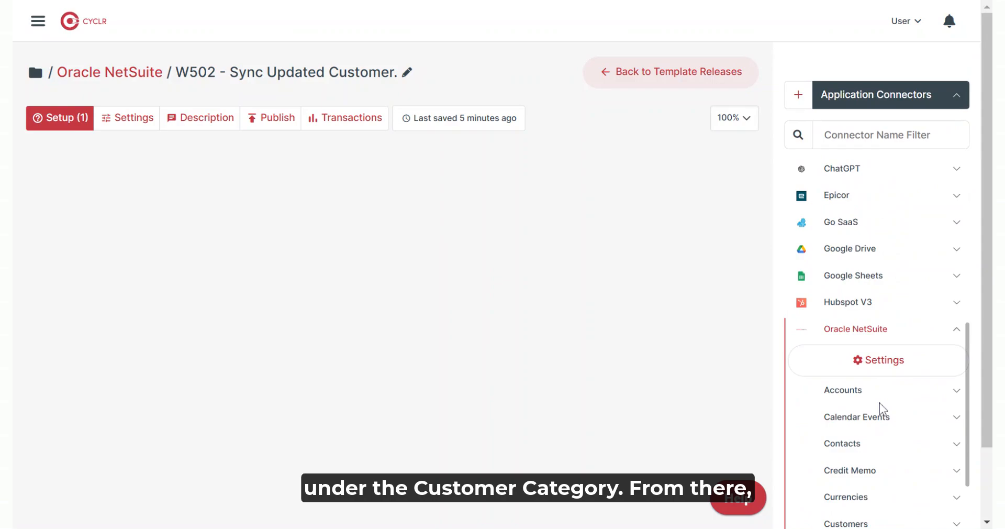
{"action": "scroll", "coordinate": [879, 408], "scroll_direction": "down", "scroll_amount": 10}
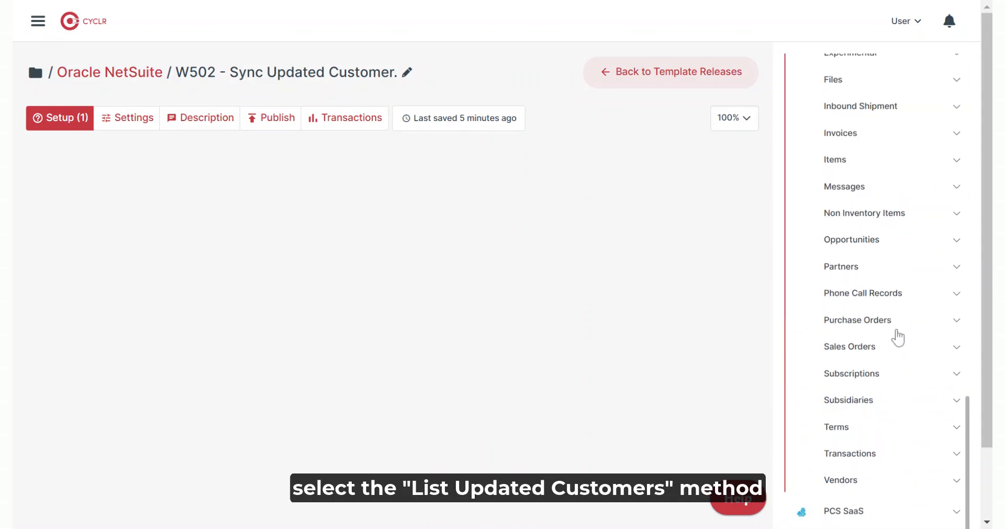
{"action": "scroll", "coordinate": [893, 314], "scroll_direction": "up", "scroll_amount": 5}
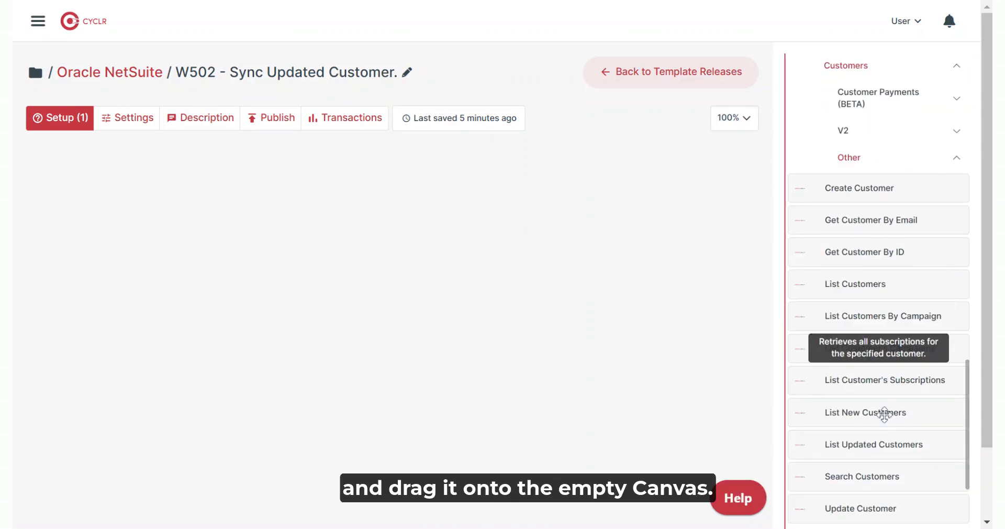
{"action": "left_click_drag", "start_coordinate": [855, 446], "coordinate": [127, 182]}
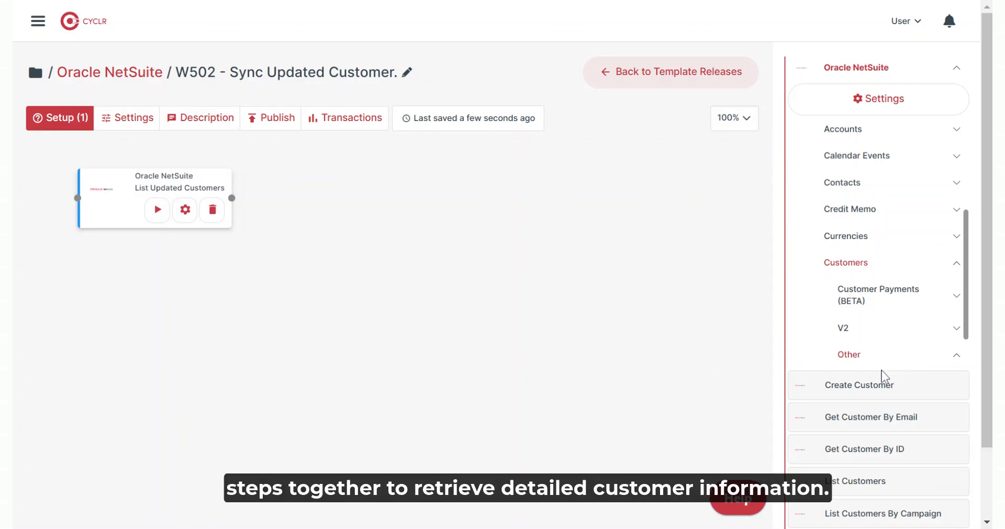
- Add the Oracle NetSuite Get Customer By ID method beside List Updated Customers and connect the two steps
{"action": "scroll", "coordinate": [890, 377], "scroll_direction": "down", "scroll_amount": 2}
{"action": "left_click_drag", "start_coordinate": [856, 337], "coordinate": [323, 195]}
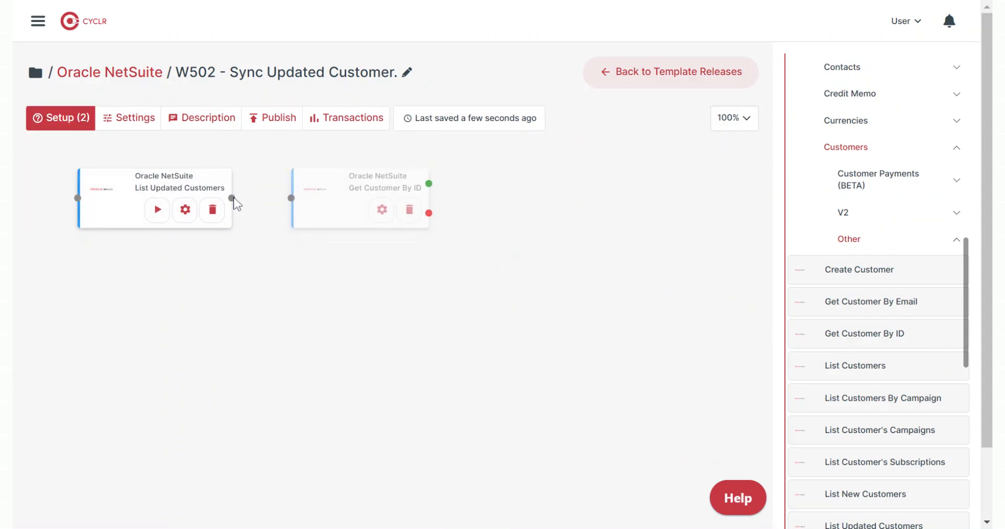
{"action": "left_click_drag", "start_coordinate": [292, 200], "coordinate": [292, 198]}
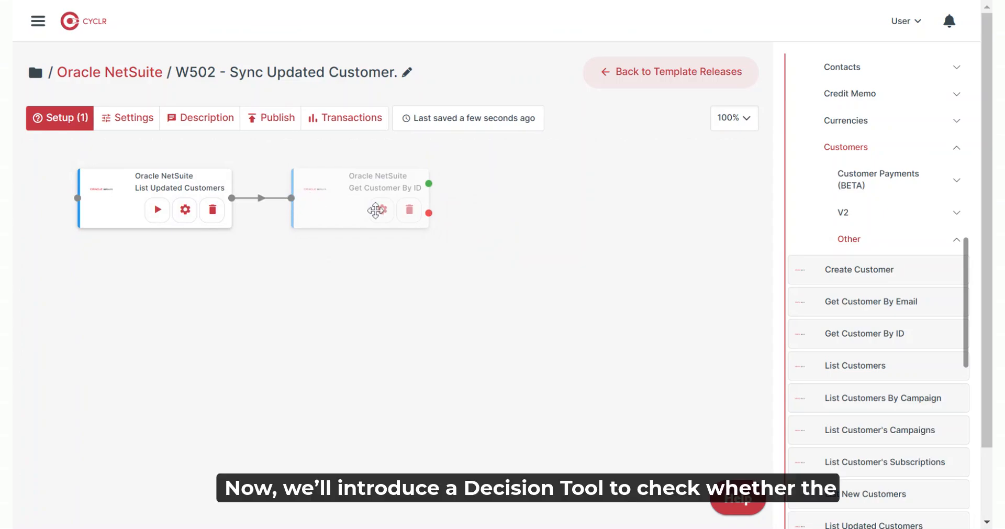
- Place a Decision tool after Get Customer By ID and connect that step's green success output to it
{"action": "scroll", "coordinate": [930, 297], "scroll_direction": "up", "scroll_amount": 15}
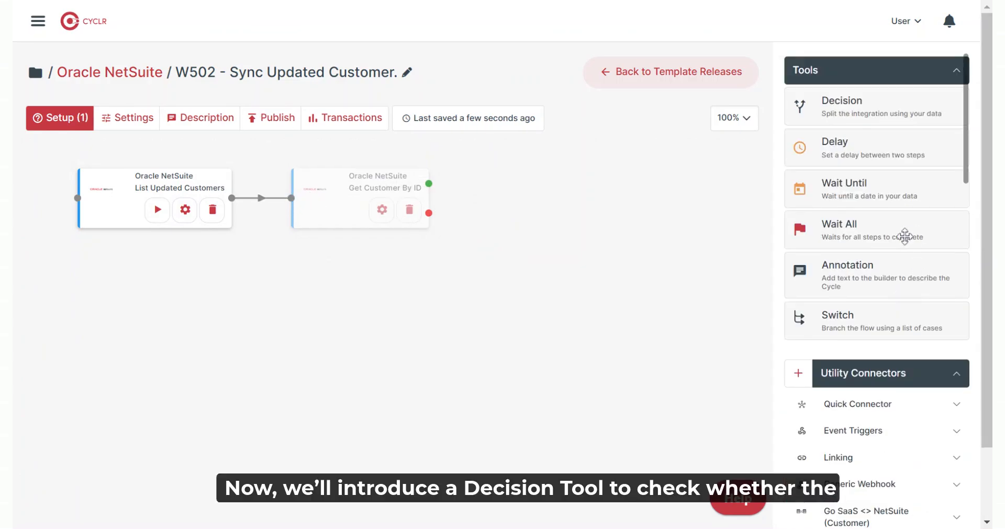
{"action": "left_click_drag", "start_coordinate": [841, 103], "coordinate": [538, 198]}
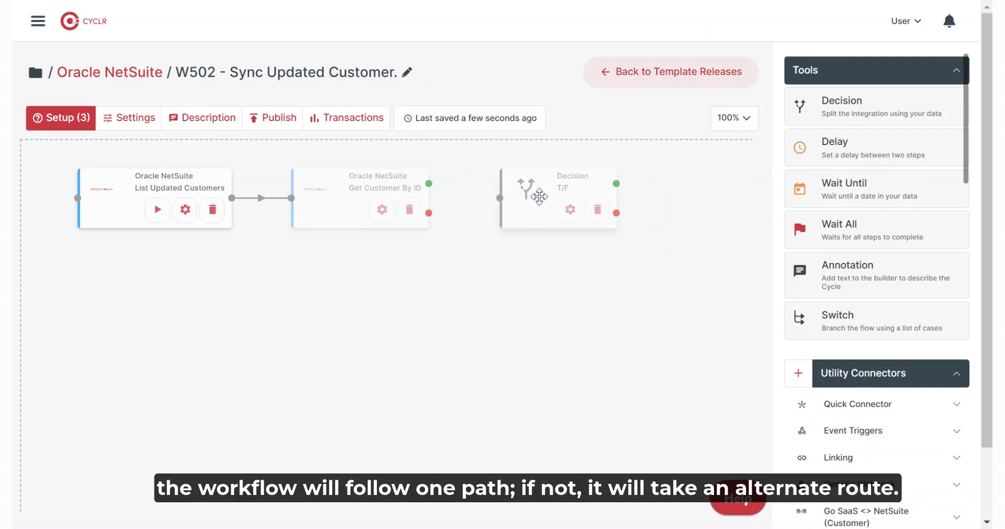
{"action": "left_click_drag", "start_coordinate": [429, 184], "coordinate": [529, 206]}
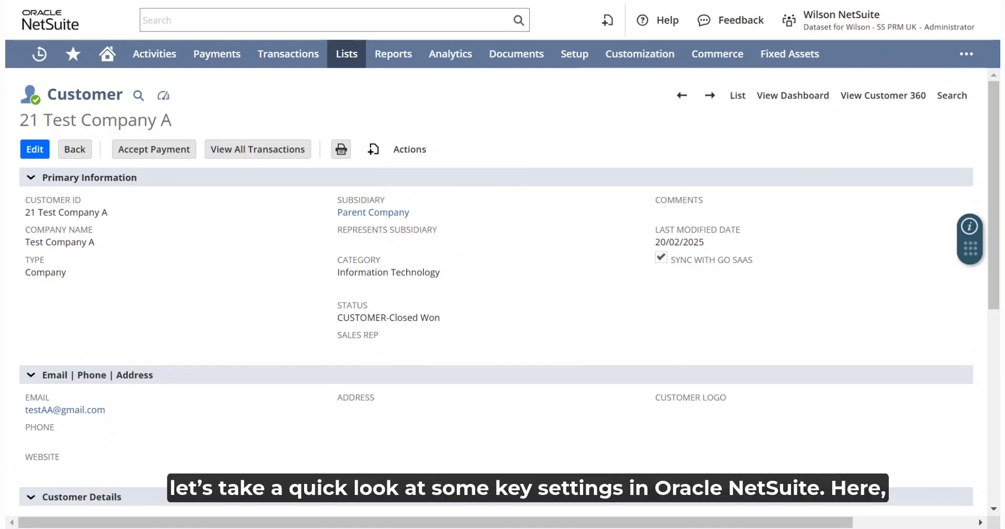
- In Oracle NetSuite, inspect the Test Company A customer record and open the field help for Sync With Go SaaS
{"action": "left_click_drag", "start_coordinate": [126, 97], "coordinate": [48, 96]}
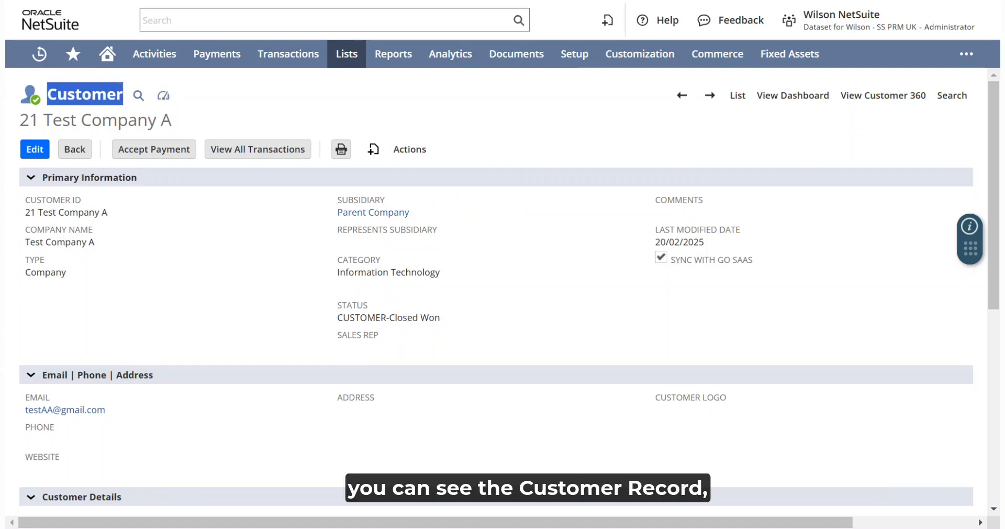
{"action": "left_click", "coordinate": [331, 110]}
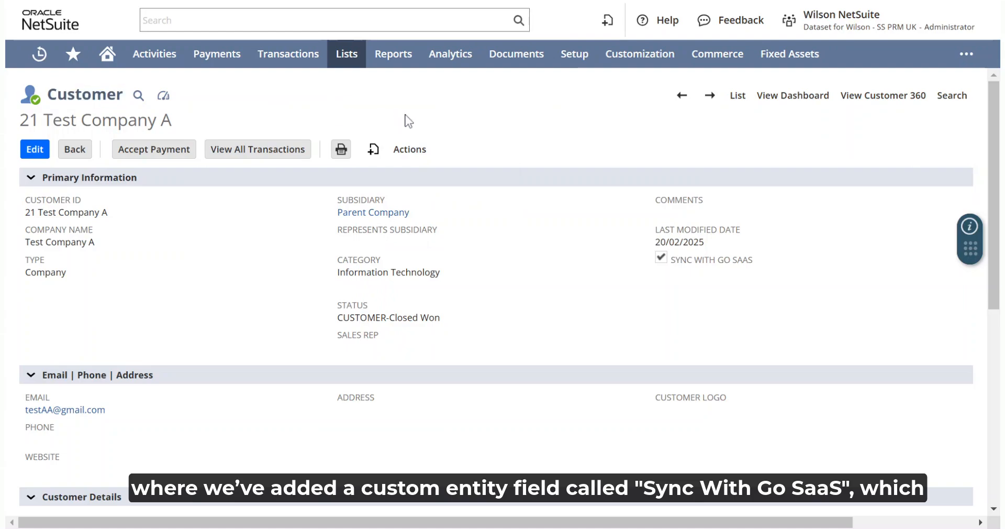
{"action": "left_click", "coordinate": [711, 260]}
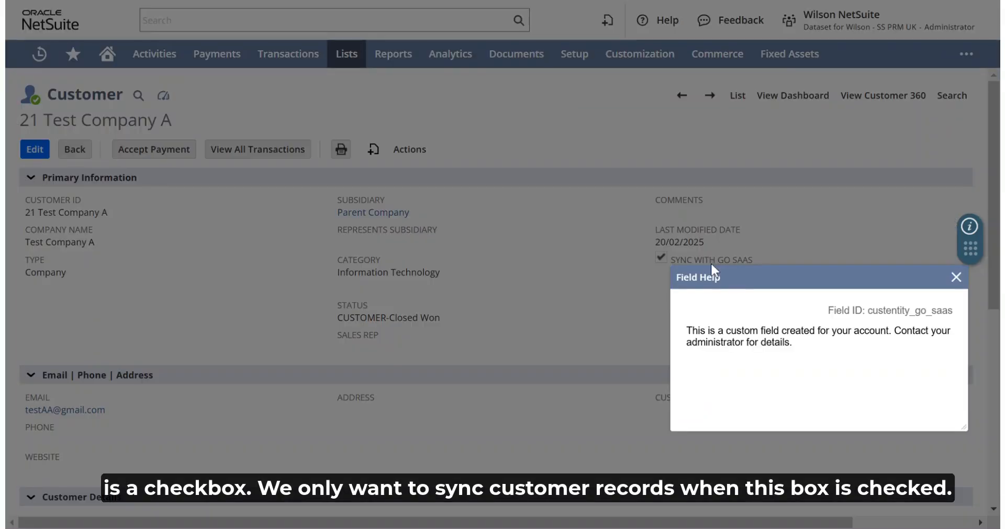
- Back in Cyclr, set the Additional Condition of List Updated Customers to the typed value customer.custentity_go_saas='T'
{"action": "left_click_drag", "start_coordinate": [743, 283], "coordinate": [702, 291]}
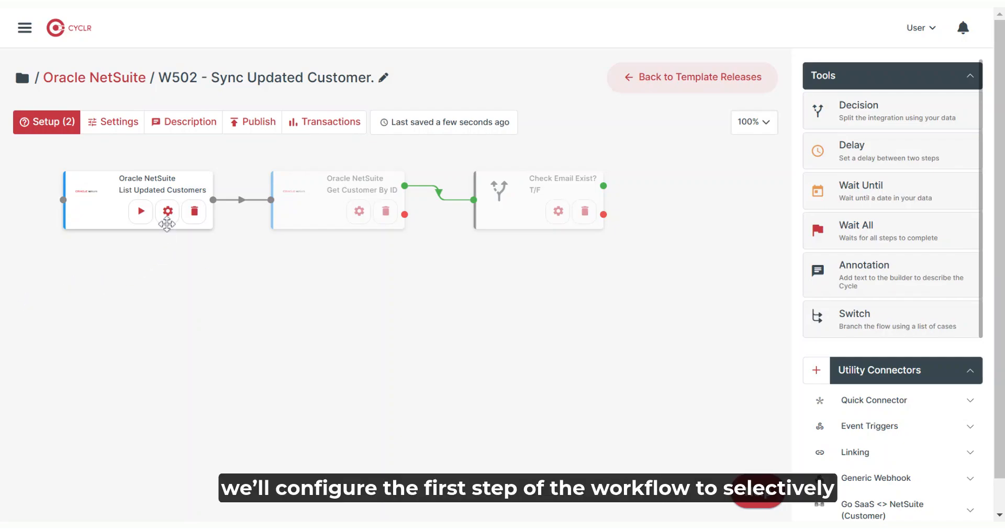
{"action": "left_click", "coordinate": [167, 215]}
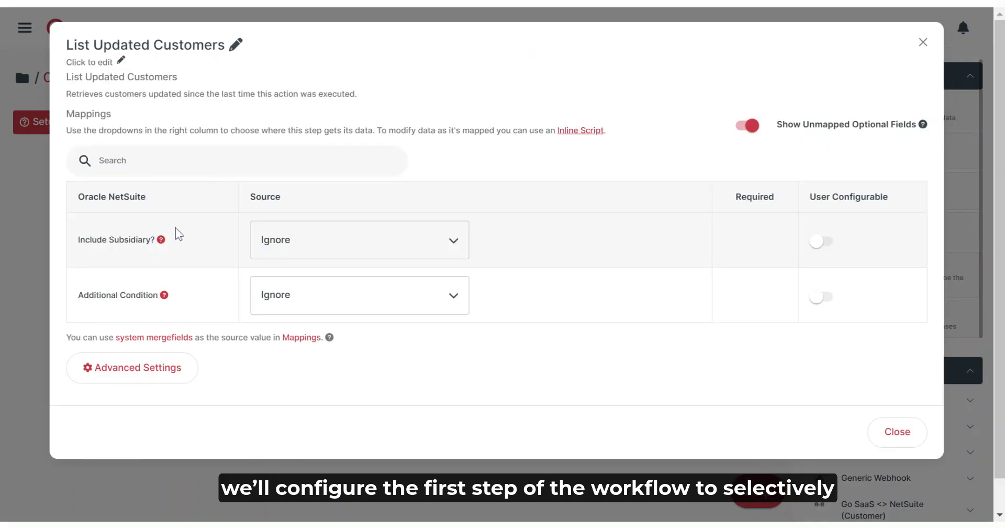
{"action": "left_click", "coordinate": [399, 300]}
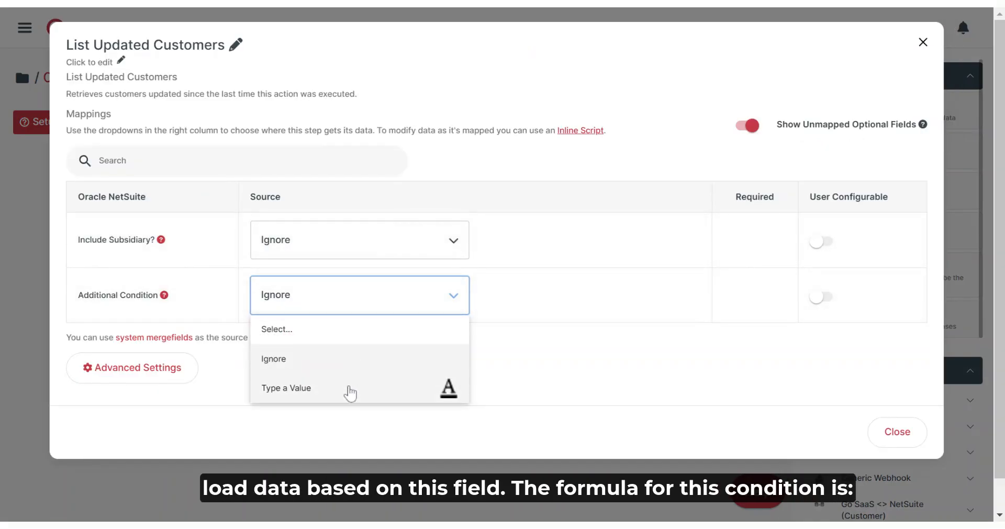
{"action": "left_click", "coordinate": [350, 390]}
{"action": "type", "text": "customer.custentity_go_saas='T'"}
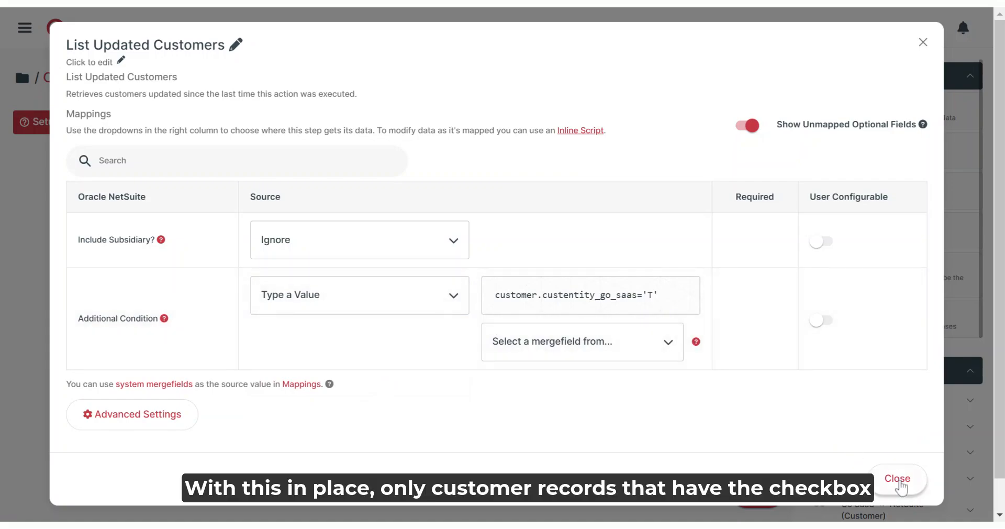
{"action": "left_click", "coordinate": [897, 478]}
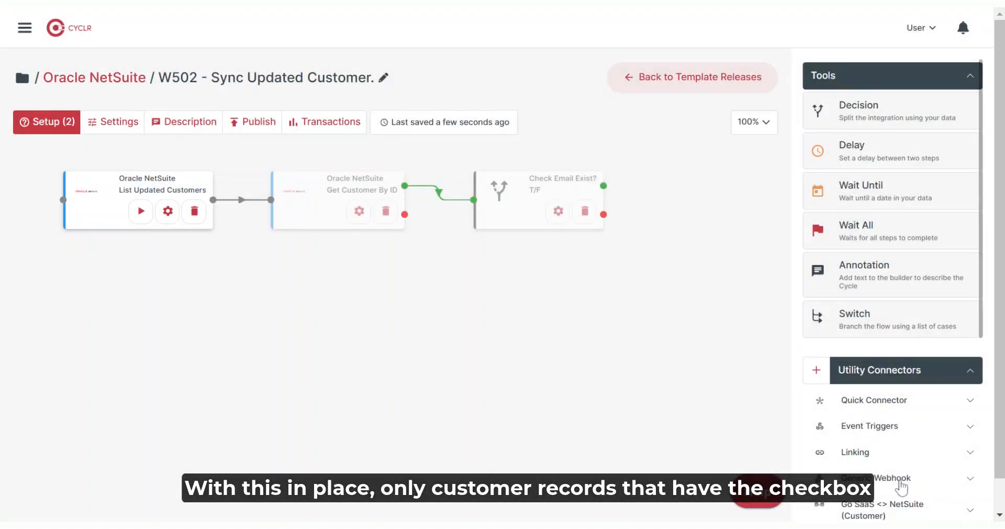
- Map the required Customer ID of the Get Customer By ID step to Customer ID from List Updated Customers
{"action": "left_click", "coordinate": [359, 219]}
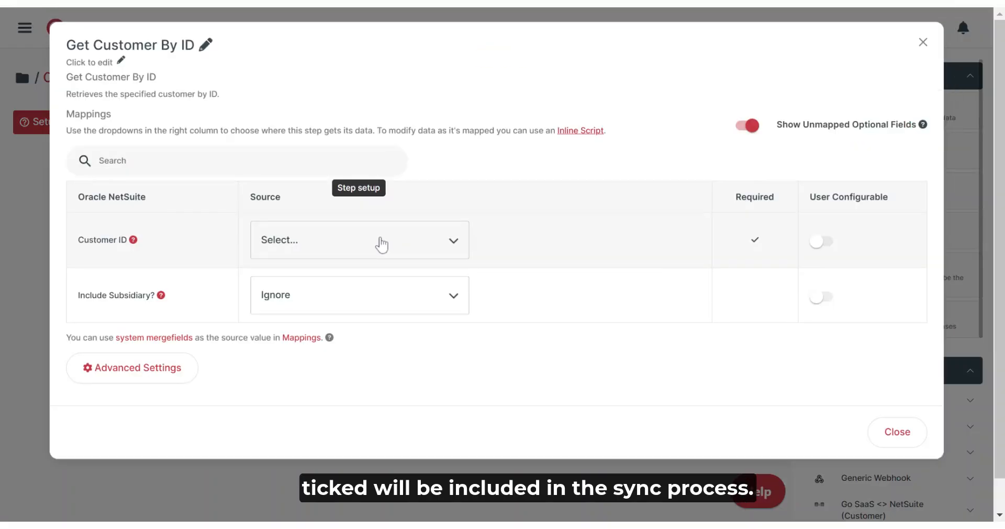
{"action": "left_click", "coordinate": [435, 258]}
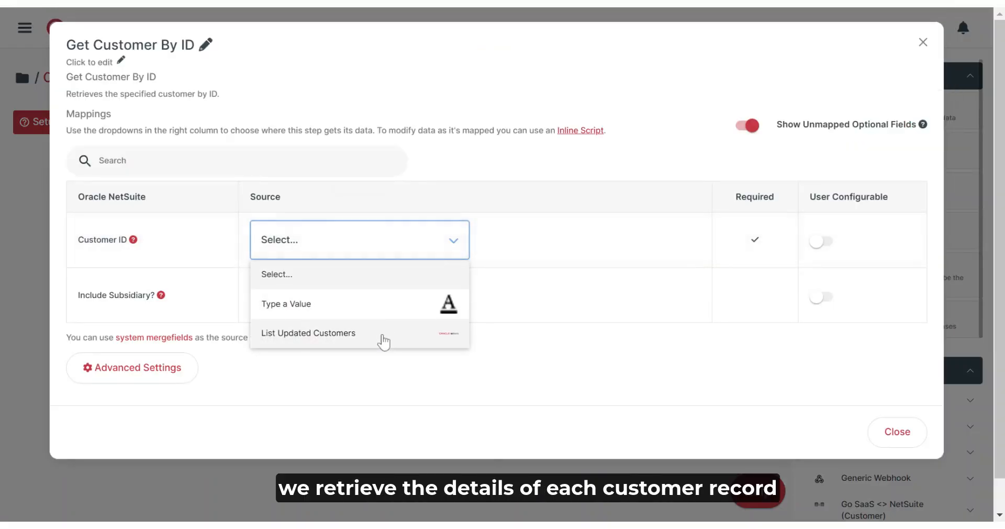
{"action": "left_click", "coordinate": [382, 333]}
{"action": "left_click", "coordinate": [559, 254]}
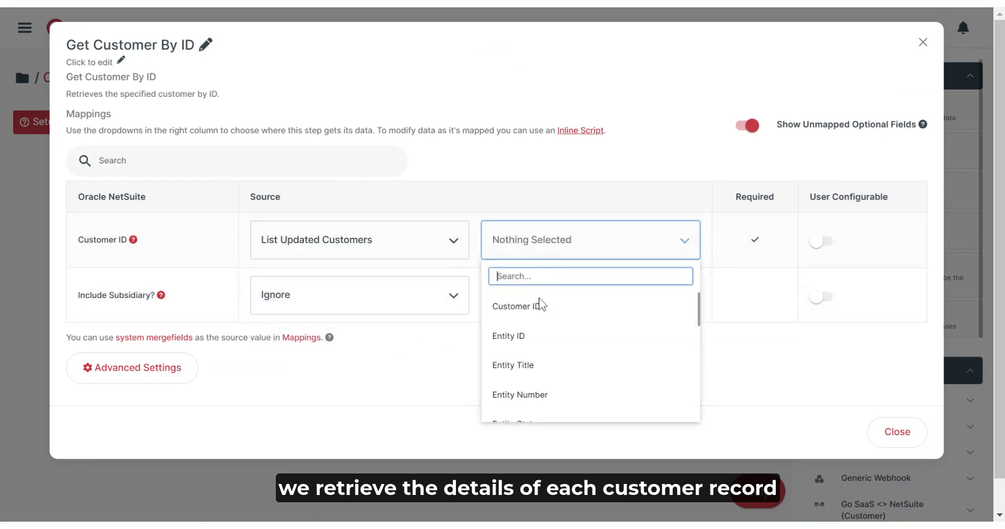
{"action": "left_click", "coordinate": [539, 306]}
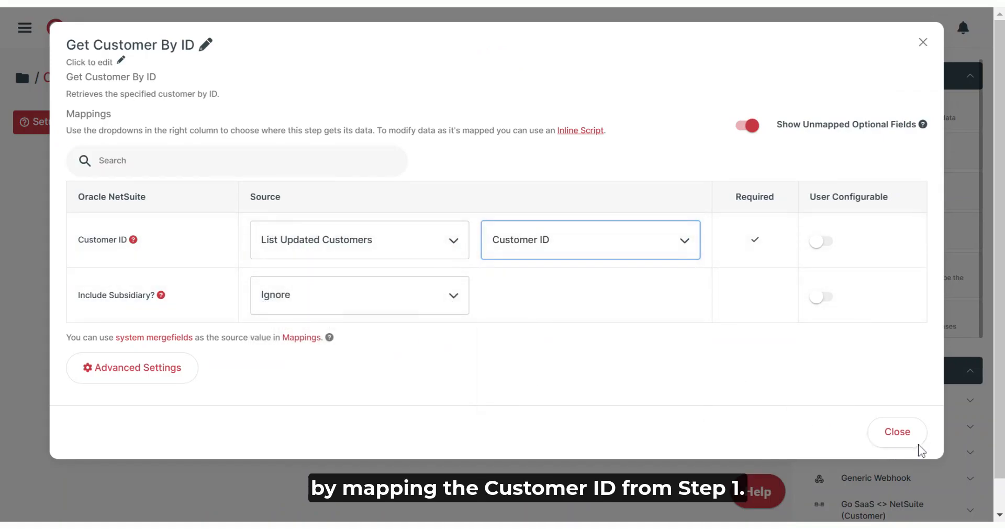
{"action": "left_click", "coordinate": [906, 438]}
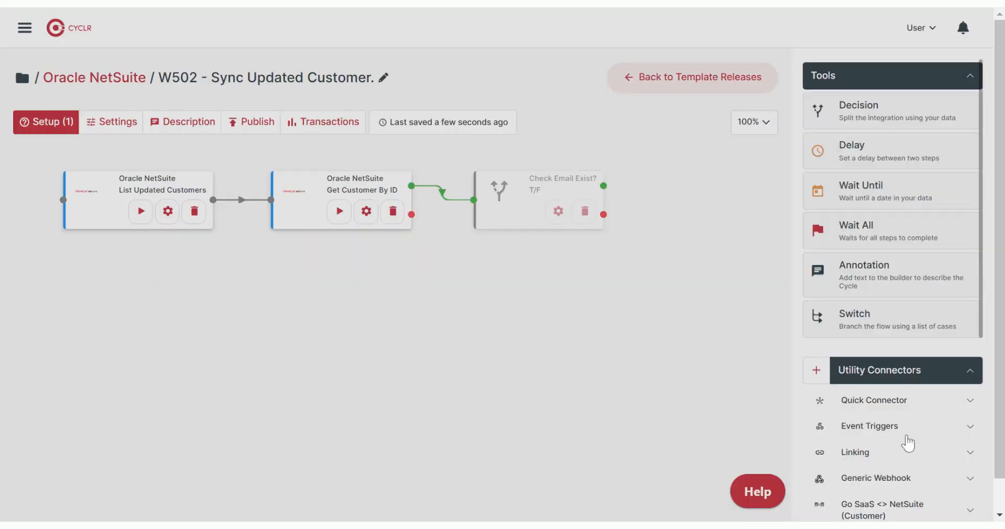
- Configure the Check Email Exist? decision to test whether the Email field from Get Customer By ID exists
{"action": "left_click", "coordinate": [559, 211]}
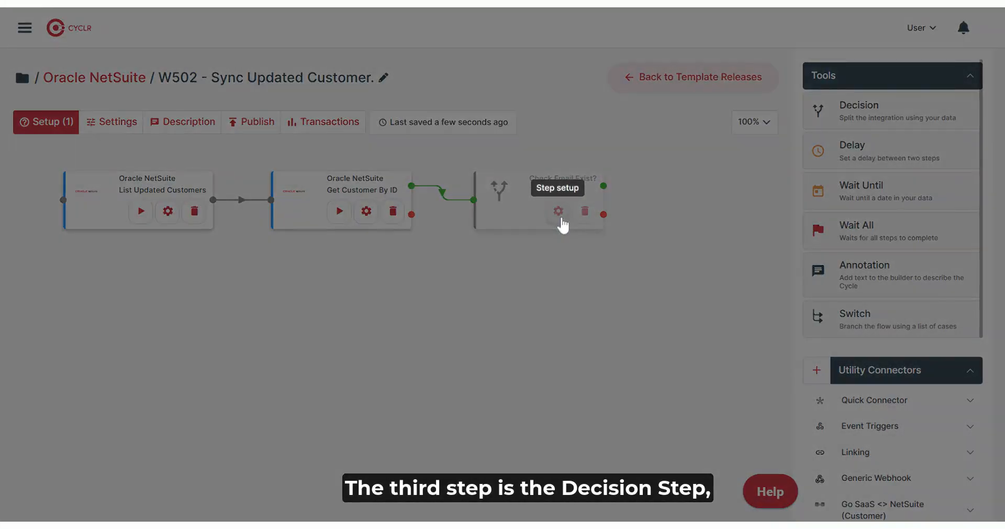
{"action": "left_click", "coordinate": [233, 151]}
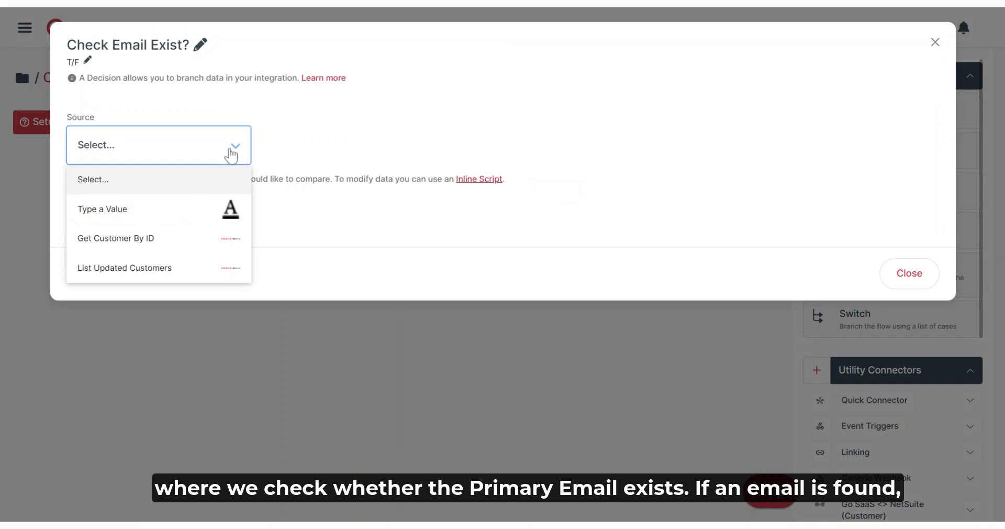
{"action": "left_click", "coordinate": [189, 239]}
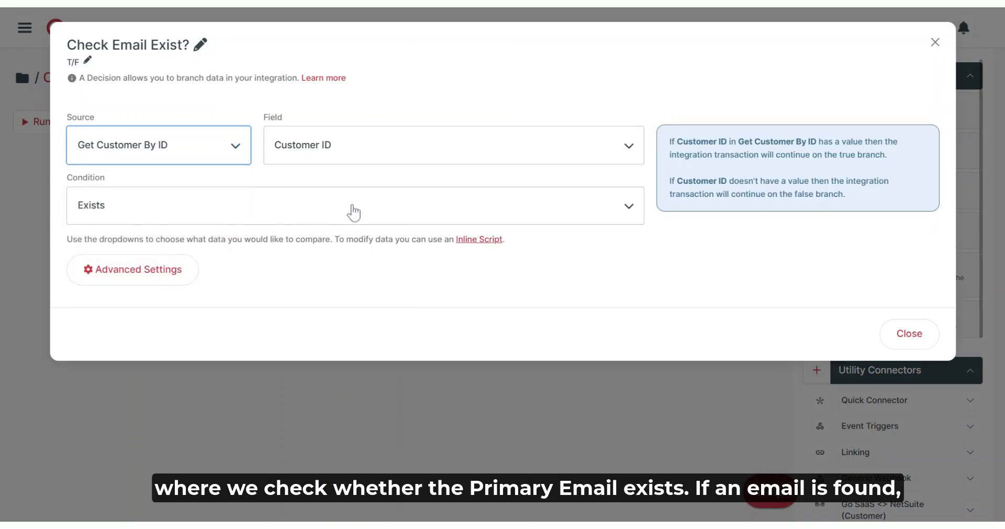
{"action": "left_click", "coordinate": [391, 157]}
{"action": "type", "text": "email"}
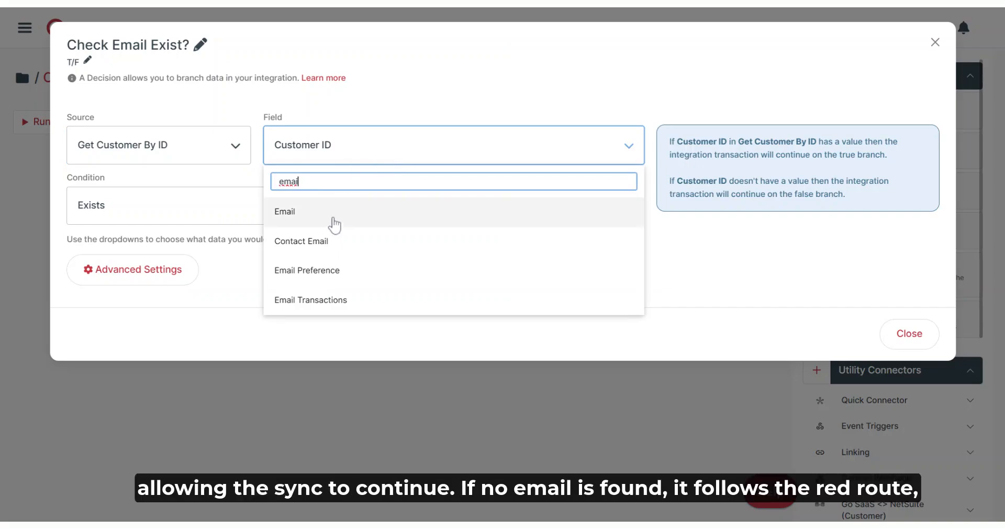
{"action": "left_click", "coordinate": [334, 220]}
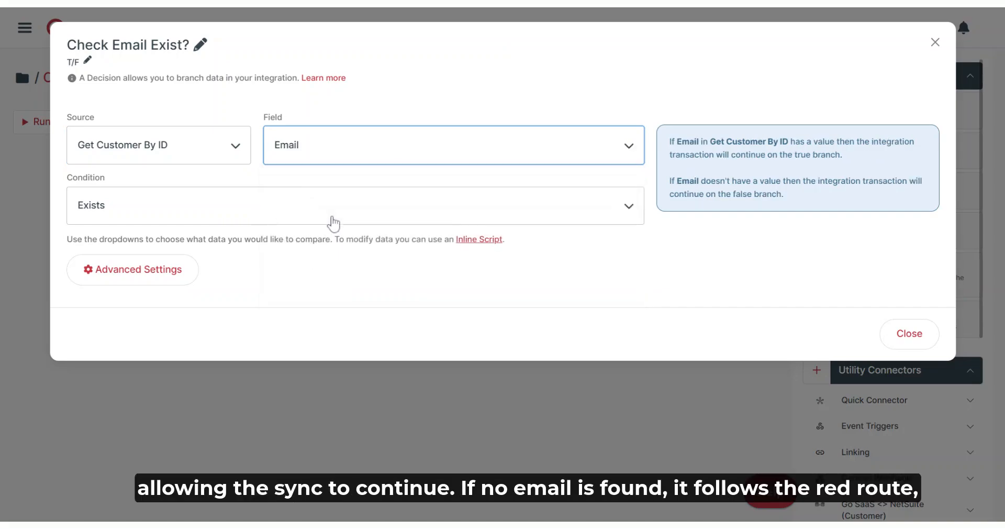
{"action": "left_click", "coordinate": [909, 333]}
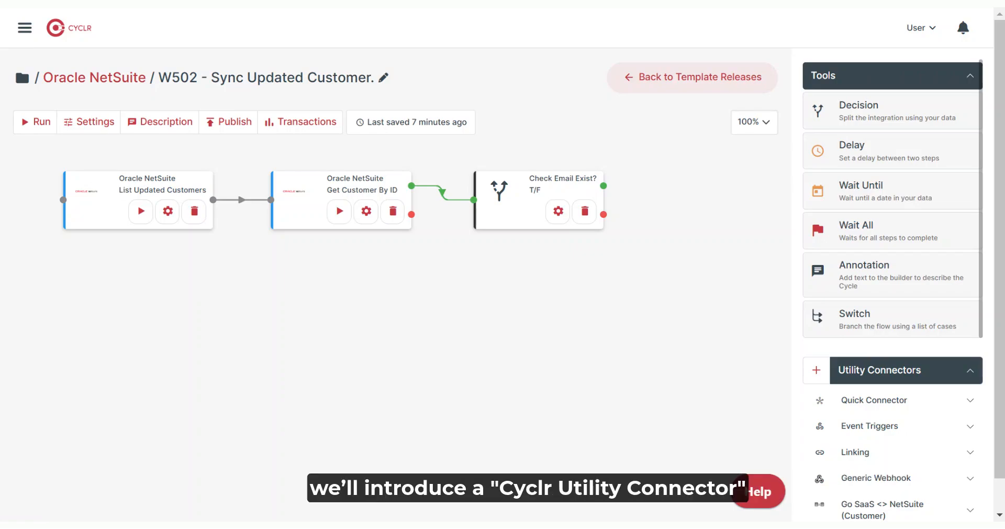
- Open the settings of the Go SaaS <> NetSuite (Customer) utility connector and review its Cross Reference methods
{"action": "scroll", "coordinate": [889, 312], "scroll_direction": "down", "scroll_amount": 4}
{"action": "scroll", "coordinate": [889, 313], "scroll_direction": "down", "scroll_amount": 2}
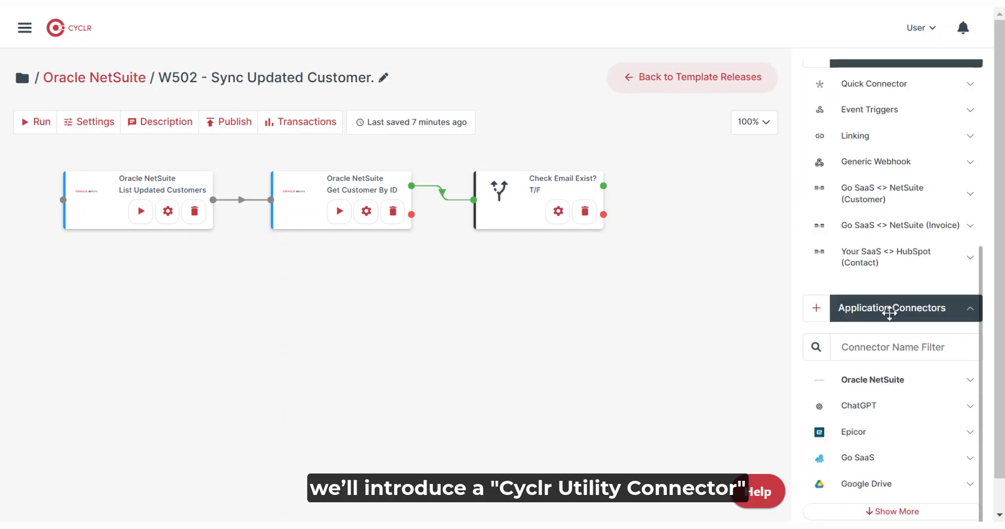
{"action": "left_click", "coordinate": [897, 197]}
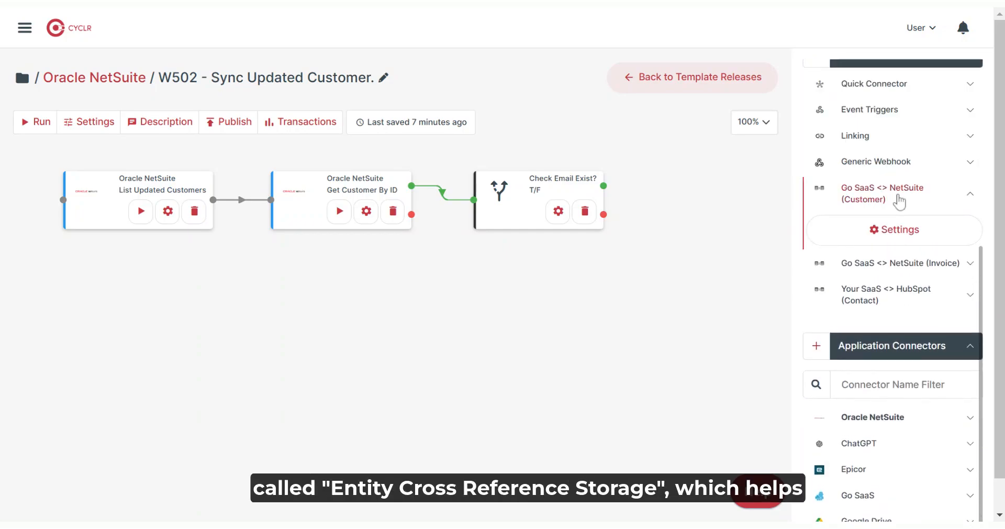
{"action": "left_click", "coordinate": [895, 233]}
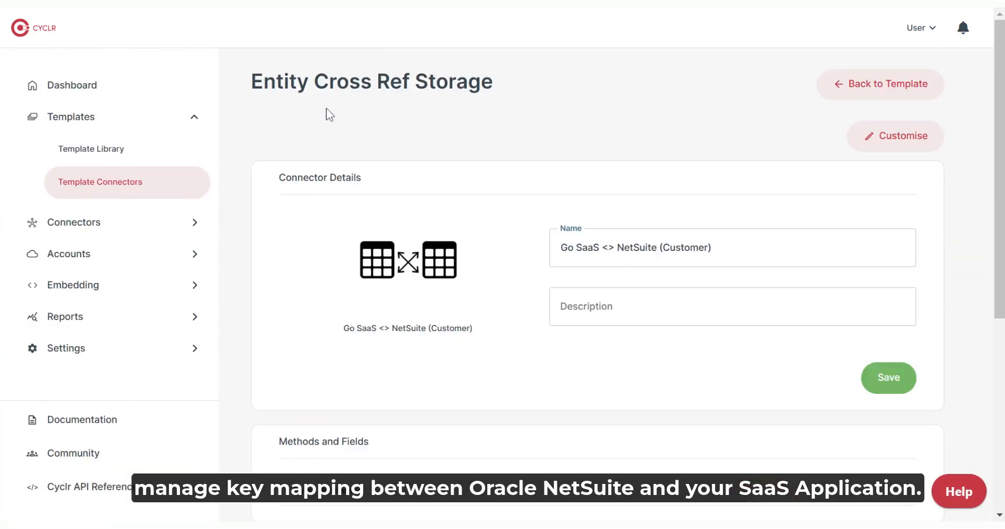
{"action": "left_click_drag", "start_coordinate": [251, 81], "coordinate": [493, 81]}
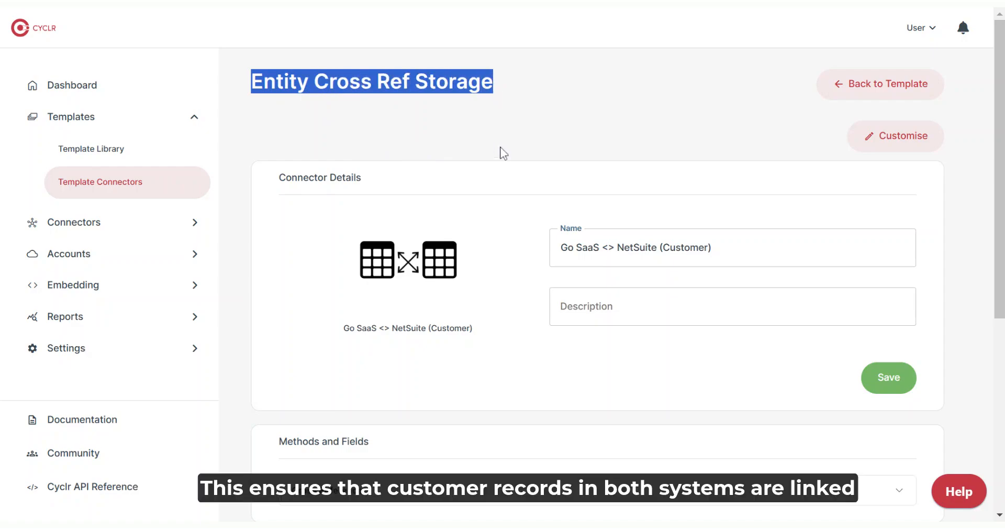
{"action": "scroll", "coordinate": [521, 211], "scroll_direction": "down", "scroll_amount": 4}
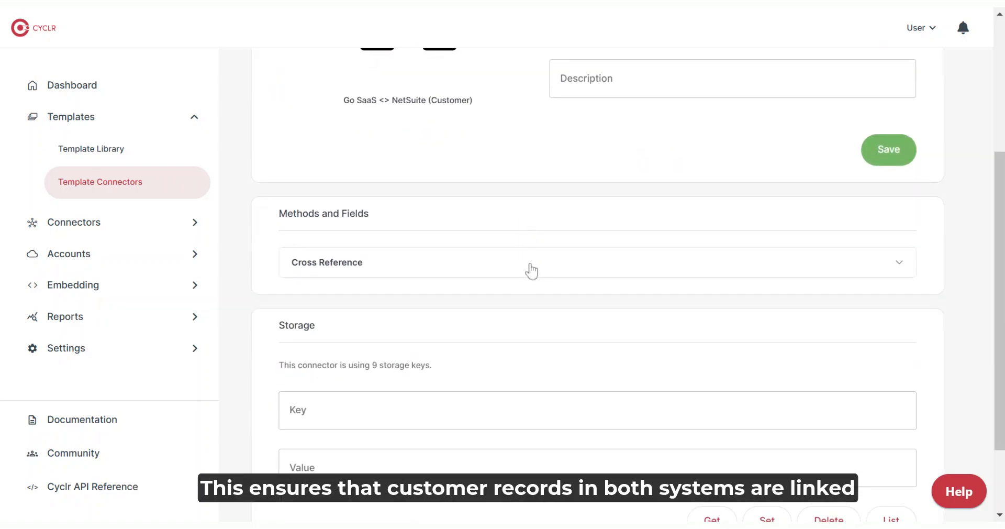
{"action": "left_click", "coordinate": [531, 271]}
{"action": "scroll", "coordinate": [532, 282], "scroll_direction": "down", "scroll_amount": 4}
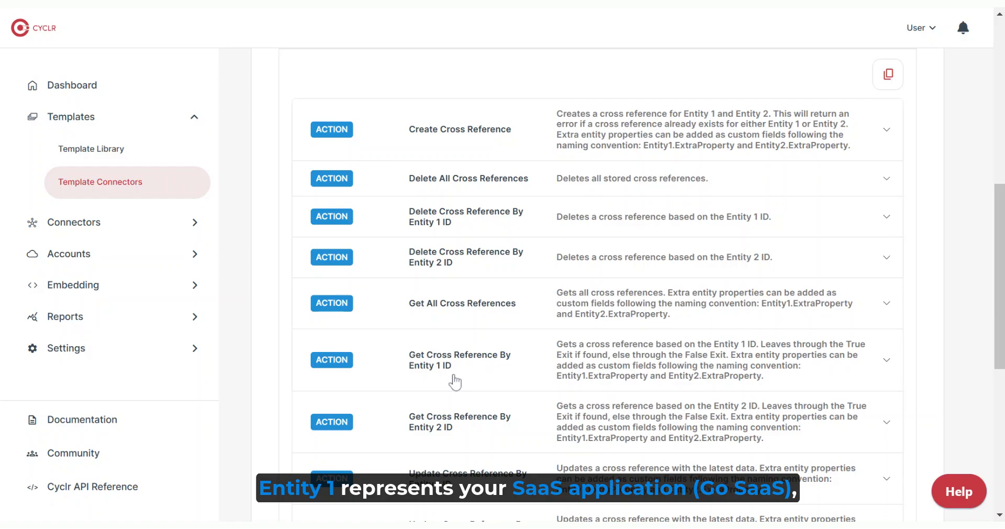
{"action": "scroll", "coordinate": [455, 382], "scroll_direction": "down", "scroll_amount": 3}
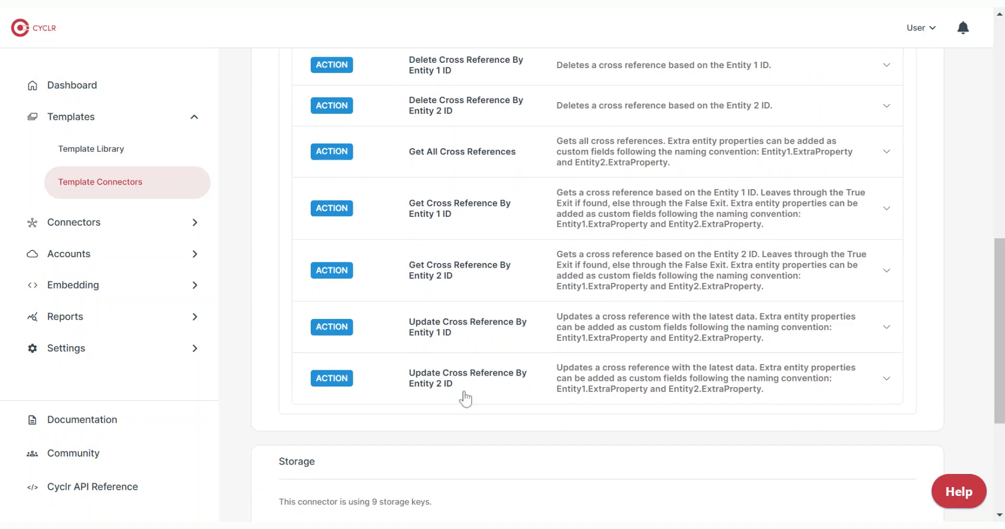
{"action": "scroll", "coordinate": [465, 399], "scroll_direction": "up", "scroll_amount": 10}
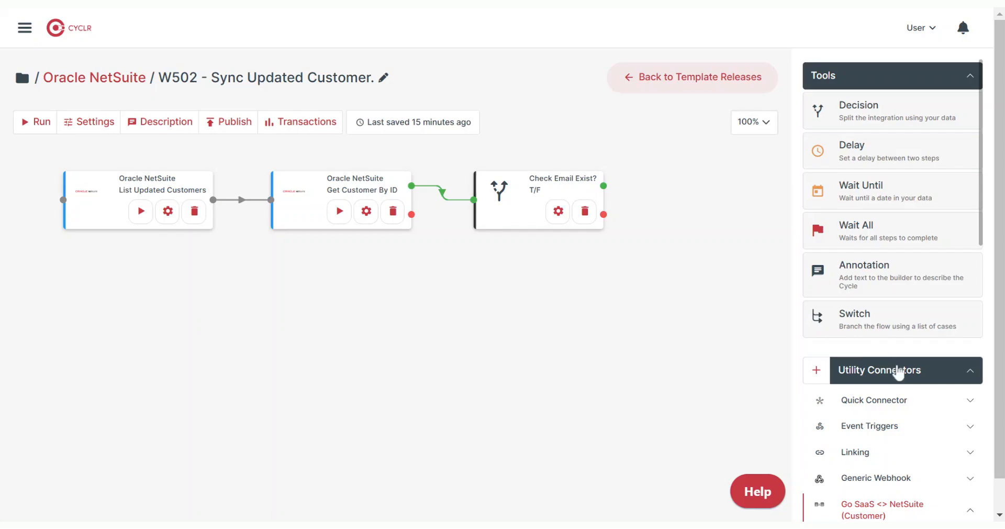
- Add the Go SaaS <> NetSuite (Customer) method Get Cross Reference By Entity 2 ID below the first row and connect the decision's green output to it
{"action": "scroll", "coordinate": [837, 371], "scroll_direction": "down", "scroll_amount": 6}
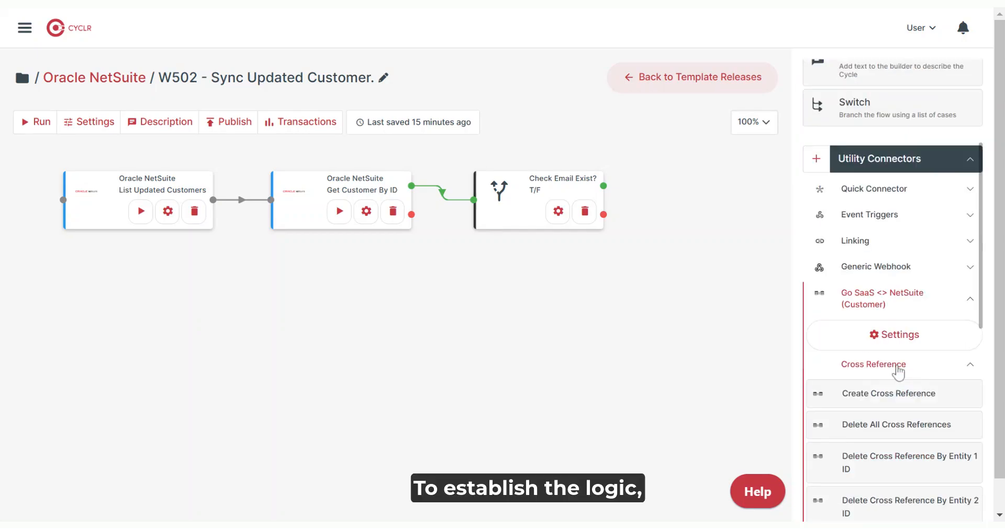
{"action": "scroll", "coordinate": [917, 398], "scroll_direction": "down", "scroll_amount": 2}
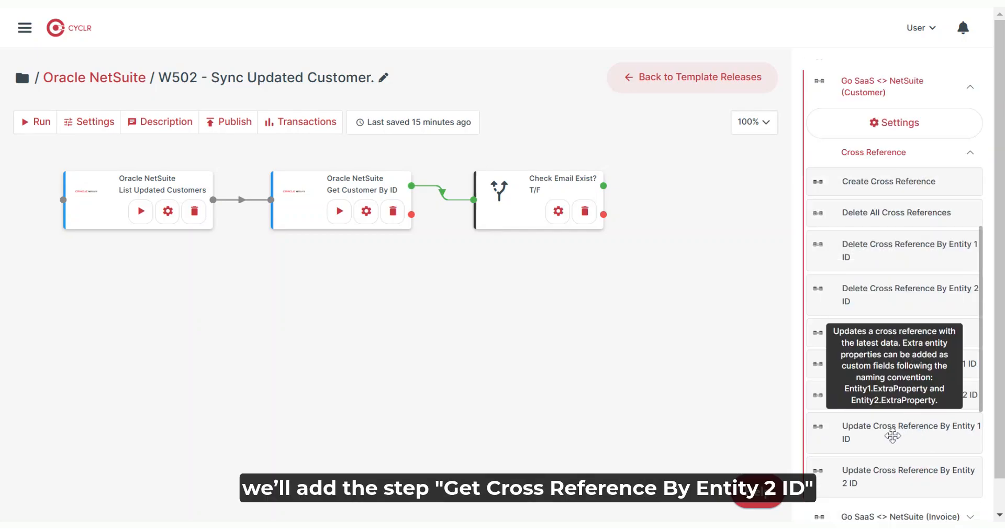
{"action": "left_click_drag", "start_coordinate": [645, 400], "coordinate": [125, 295]}
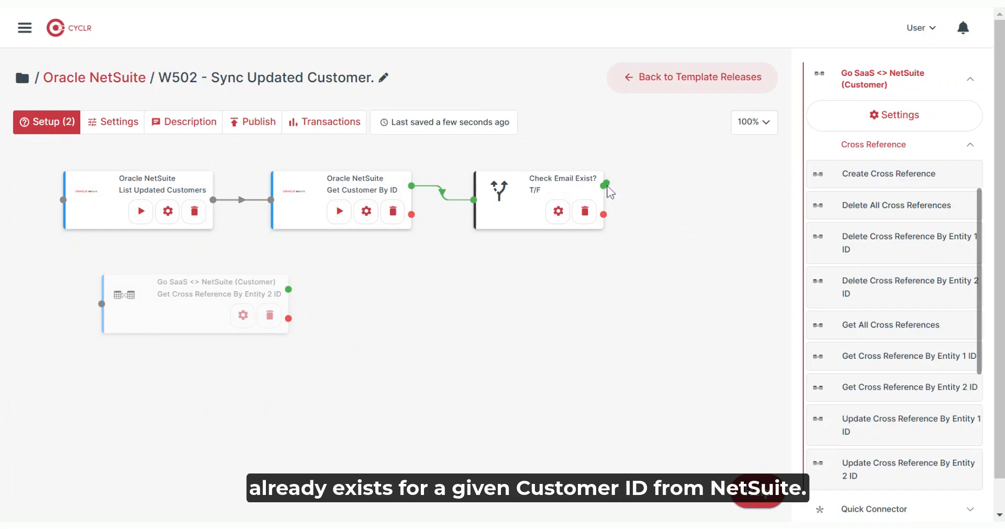
{"action": "left_click_drag", "start_coordinate": [606, 184], "coordinate": [102, 303]}
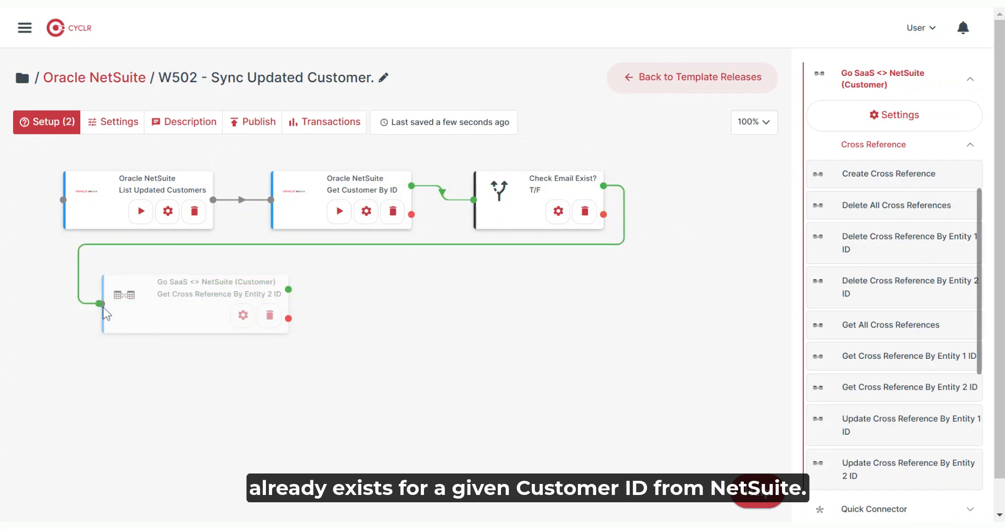
- Map Entity 2 ID in the Get Cross Reference By Entity 2 ID step to Customer ID from Get Customer By ID
{"action": "left_click", "coordinate": [231, 327]}
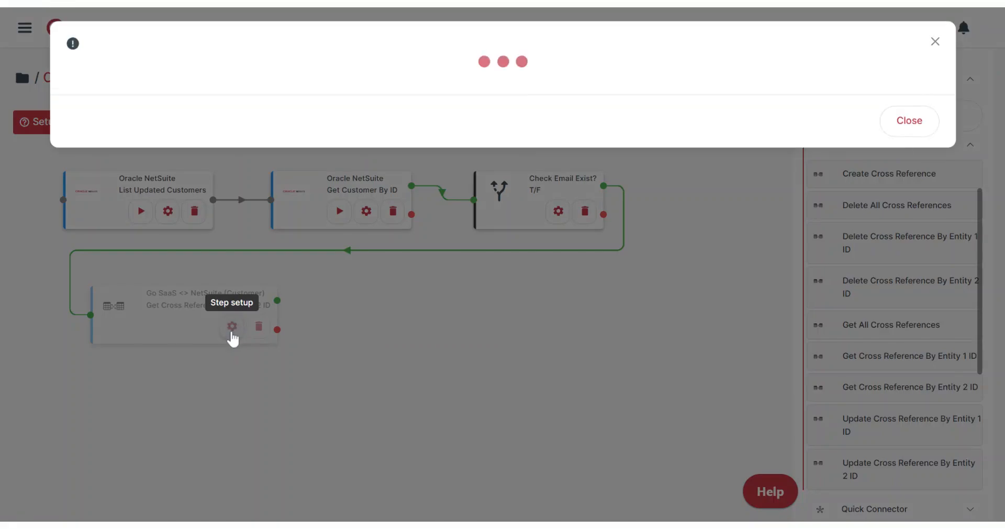
{"action": "left_click", "coordinate": [427, 264]}
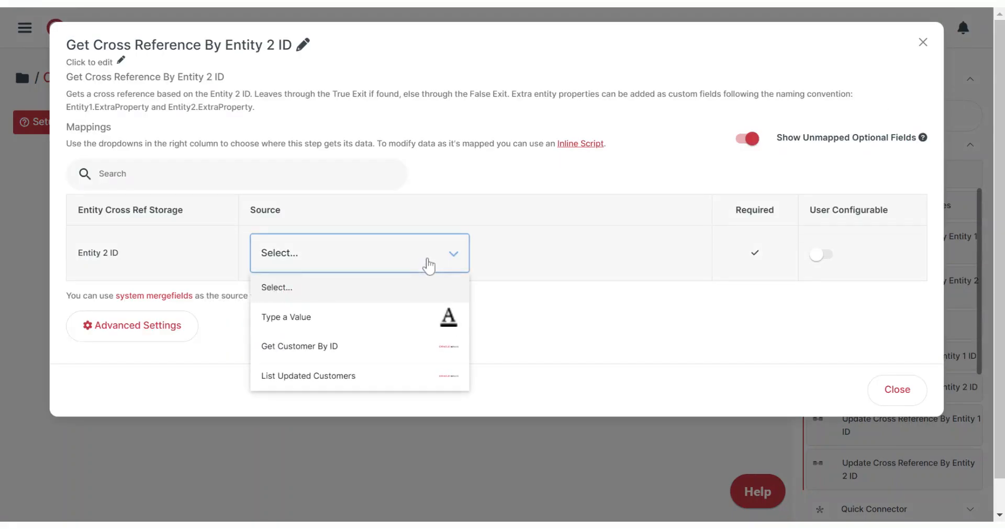
{"action": "left_click", "coordinate": [350, 354]}
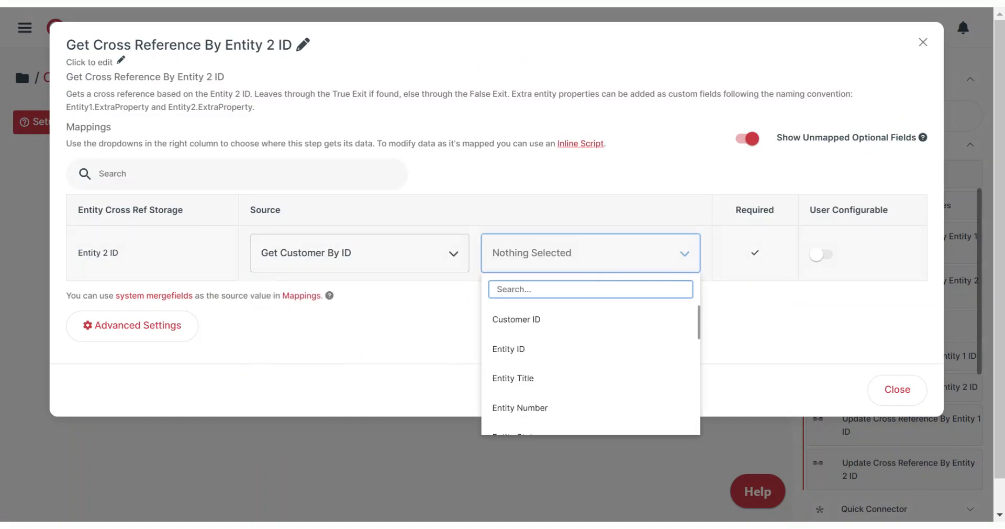
{"action": "left_click", "coordinate": [577, 328]}
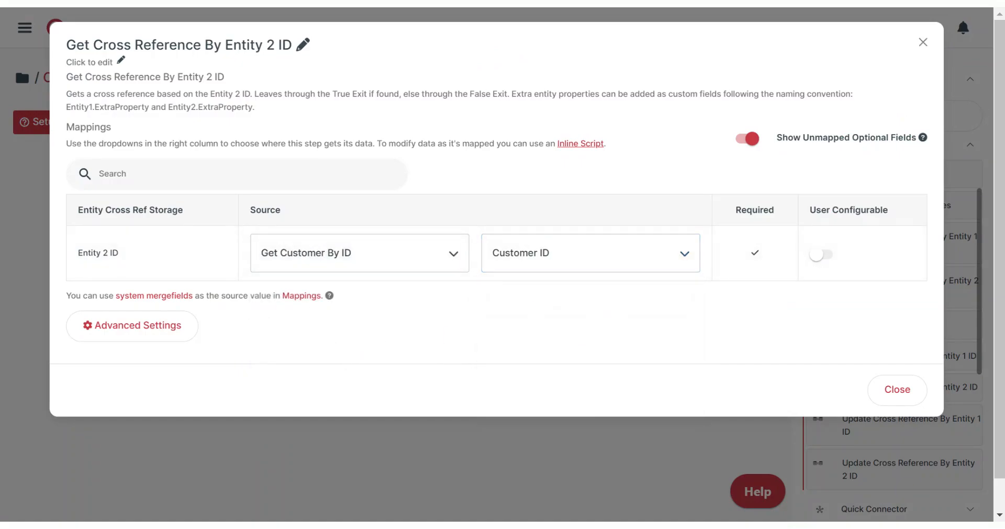
{"action": "left_click", "coordinate": [890, 395]}
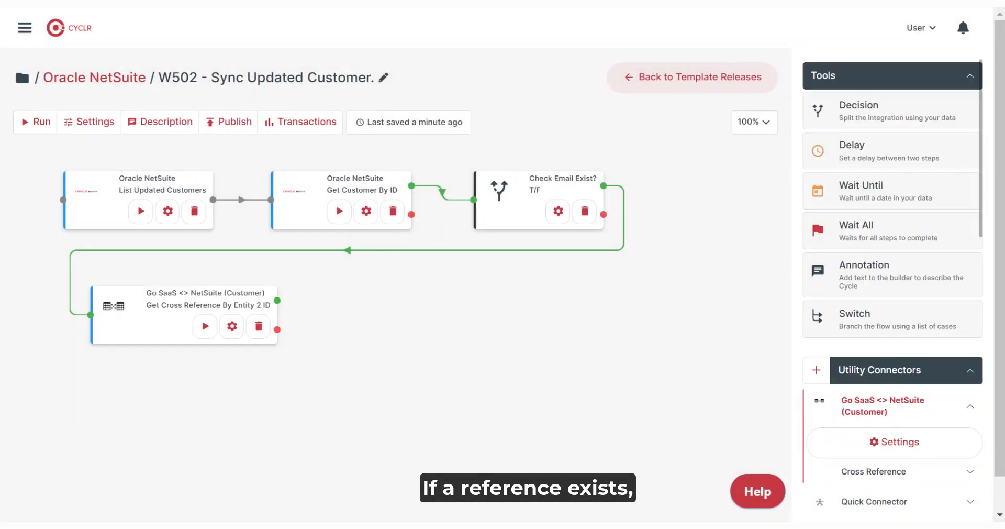
- Add the Go SaaS Update Customer method beside the cross reference lookup and connect the lookup's green output to it
{"action": "scroll", "coordinate": [883, 392], "scroll_direction": "down", "scroll_amount": 4}
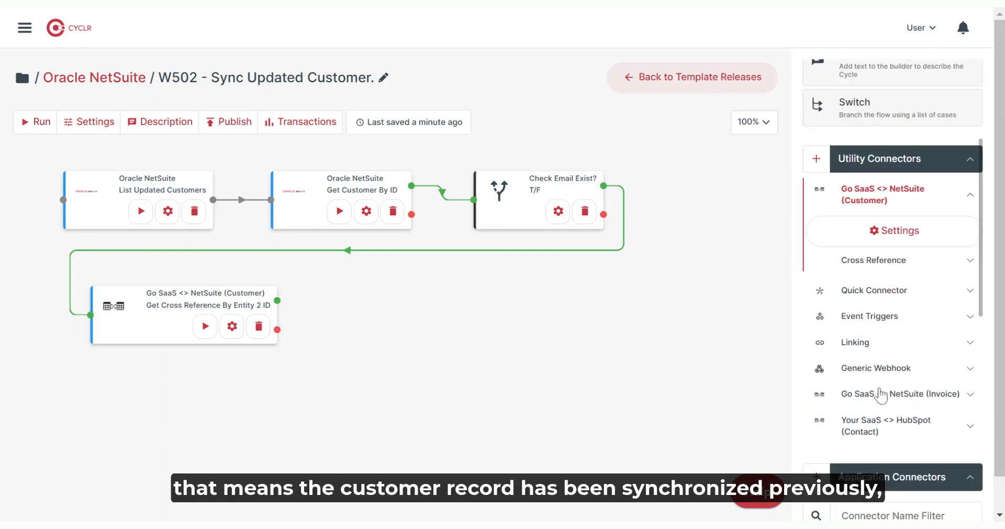
{"action": "scroll", "coordinate": [882, 324], "scroll_direction": "down", "scroll_amount": 10}
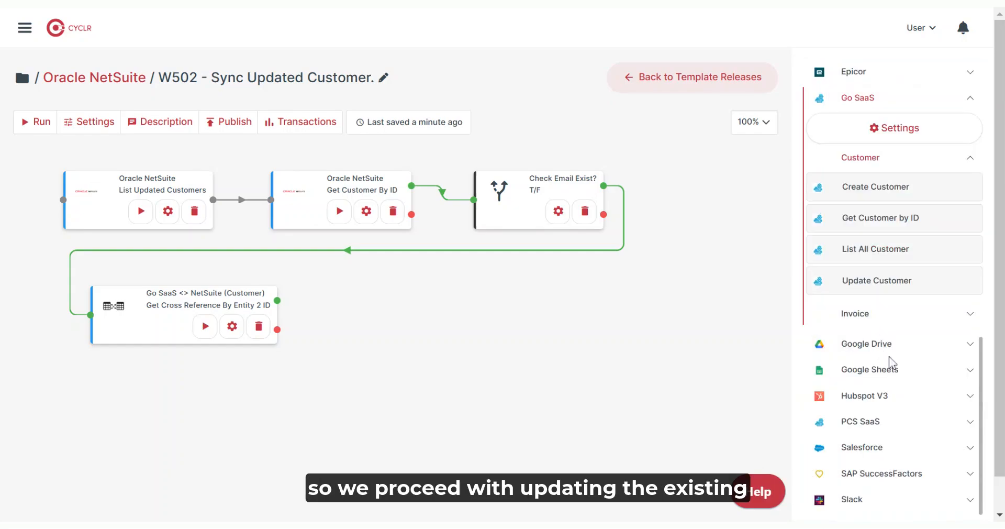
{"action": "scroll", "coordinate": [888, 325], "scroll_direction": "up", "scroll_amount": 2}
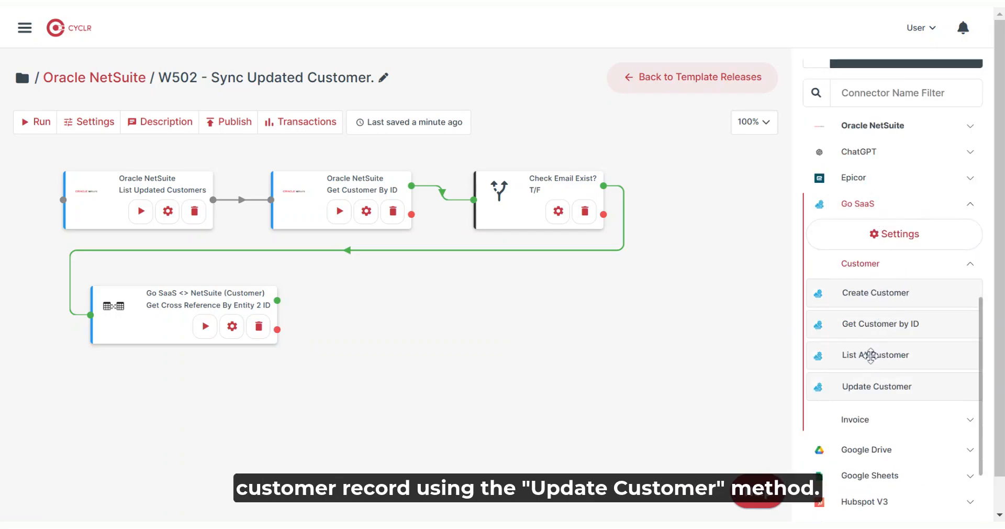
{"action": "left_click_drag", "start_coordinate": [861, 387], "coordinate": [426, 284]}
{"action": "left_click_drag", "start_coordinate": [278, 300], "coordinate": [427, 296]}
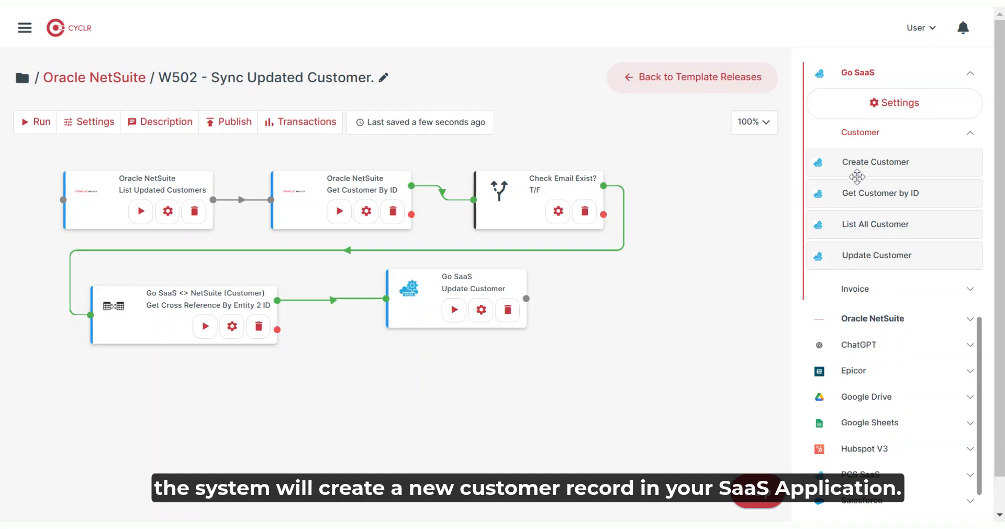
- Add Go SaaS Create Customer on the lookup's red output and connect it to a new Go SaaS <> NetSuite (Customer) Create Cross Reference step
{"action": "left_click_drag", "start_coordinate": [853, 167], "coordinate": [438, 409]}
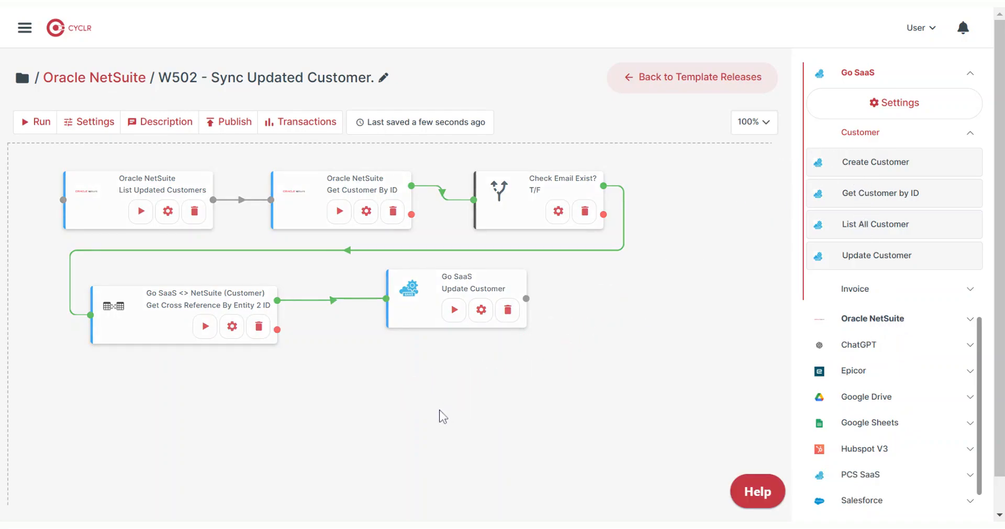
{"action": "left_click_drag", "start_coordinate": [278, 329], "coordinate": [439, 438]}
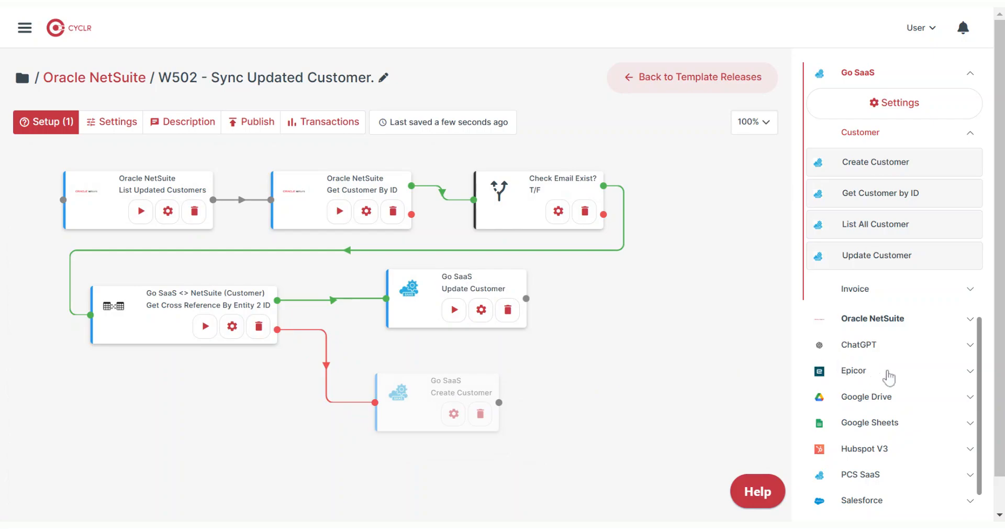
{"action": "scroll", "coordinate": [890, 375], "scroll_direction": "up", "scroll_amount": 6}
{"action": "scroll", "coordinate": [892, 287], "scroll_direction": "up", "scroll_amount": 2}
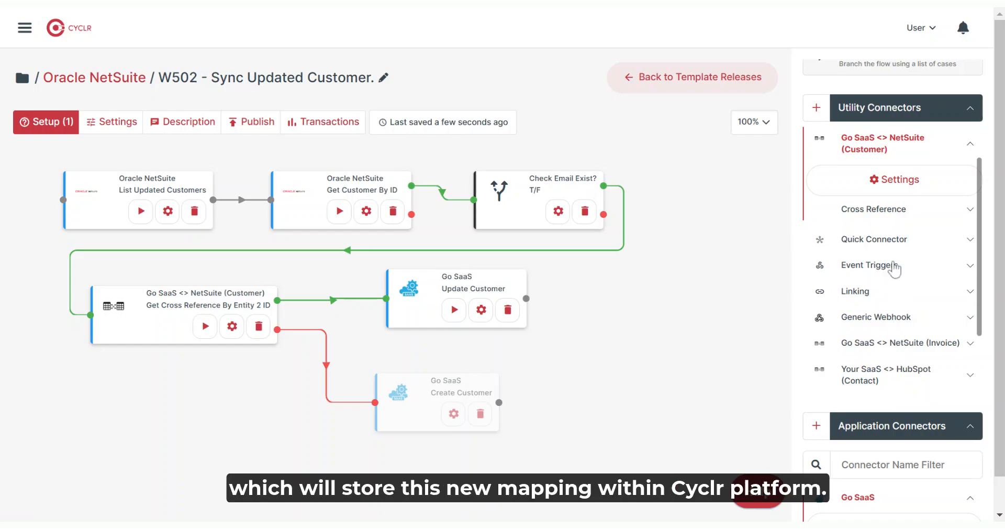
{"action": "left_click", "coordinate": [890, 224]}
{"action": "left_click_drag", "start_coordinate": [888, 238], "coordinate": [654, 417]}
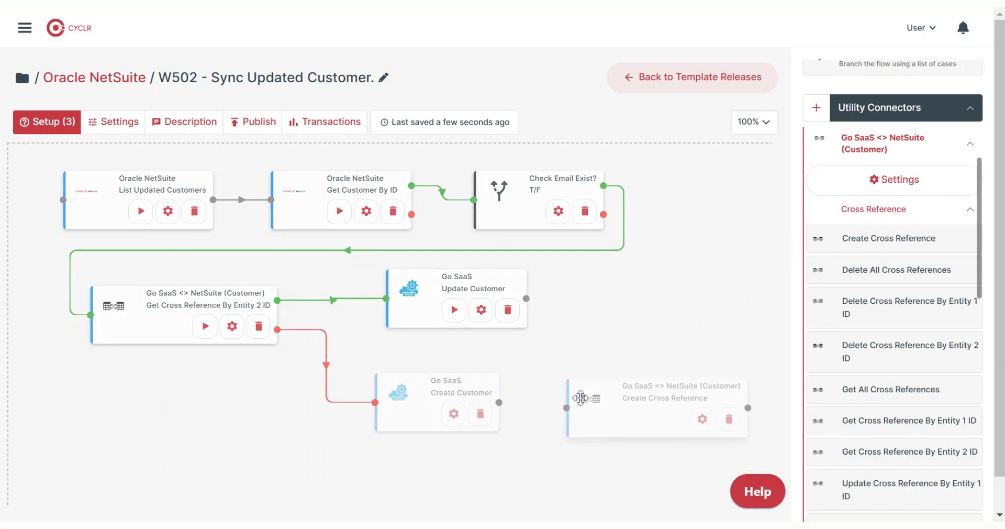
{"action": "left_click_drag", "start_coordinate": [498, 404], "coordinate": [584, 403]}
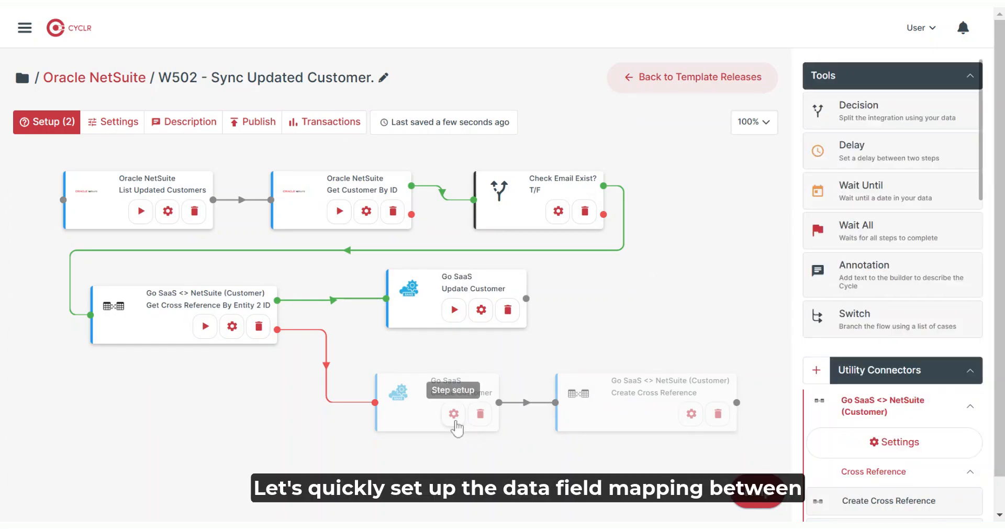
- In the Create Customer step, map Primary Email to the Email field from Get Customer By ID
{"action": "left_click", "coordinate": [454, 416]}
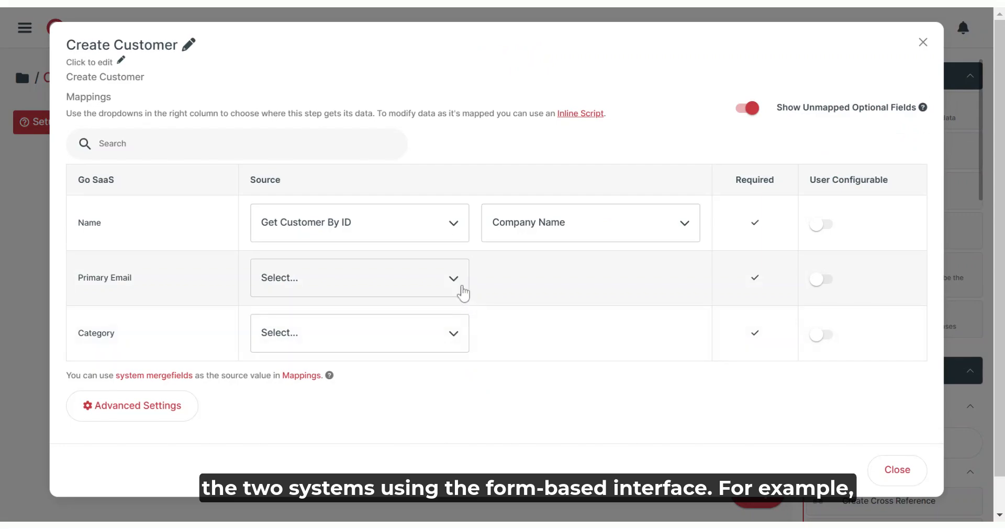
{"action": "left_click", "coordinate": [453, 280]}
{"action": "left_click", "coordinate": [346, 401]}
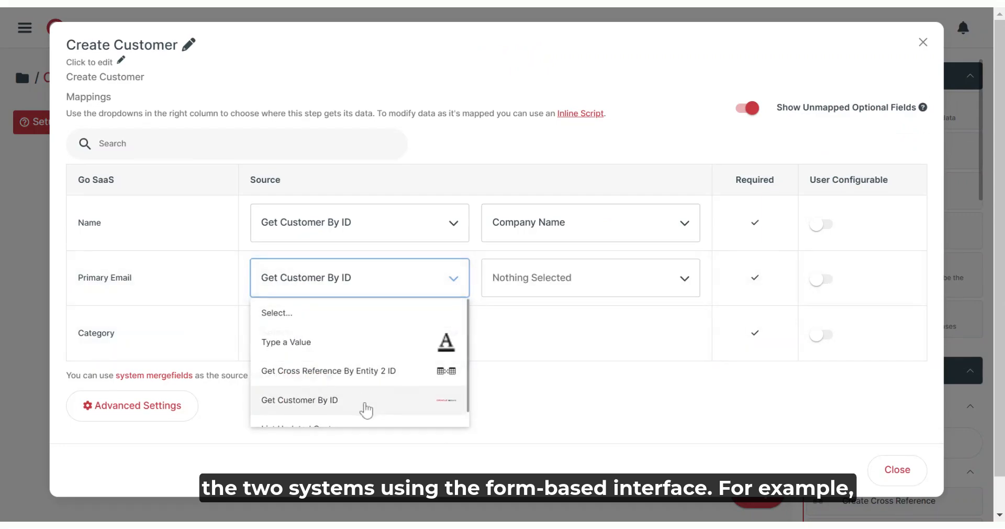
{"action": "left_click", "coordinate": [576, 293]}
{"action": "type", "text": "ema"}
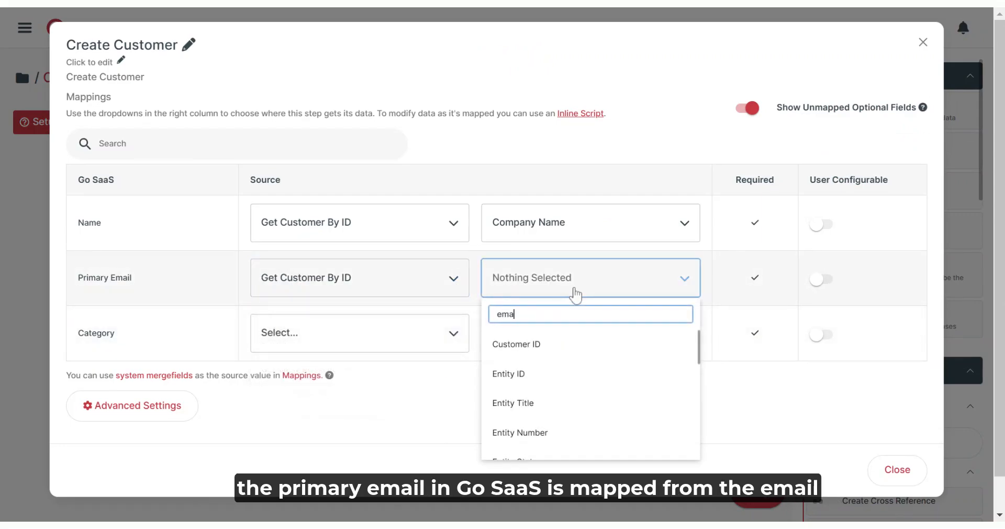
{"action": "type", "text": "il"}
{"action": "left_click", "coordinate": [550, 345]}
- Map Category in the Create Customer step to Customer Category ID from Get Customer By ID and close the setup
{"action": "left_click", "coordinate": [419, 349]}
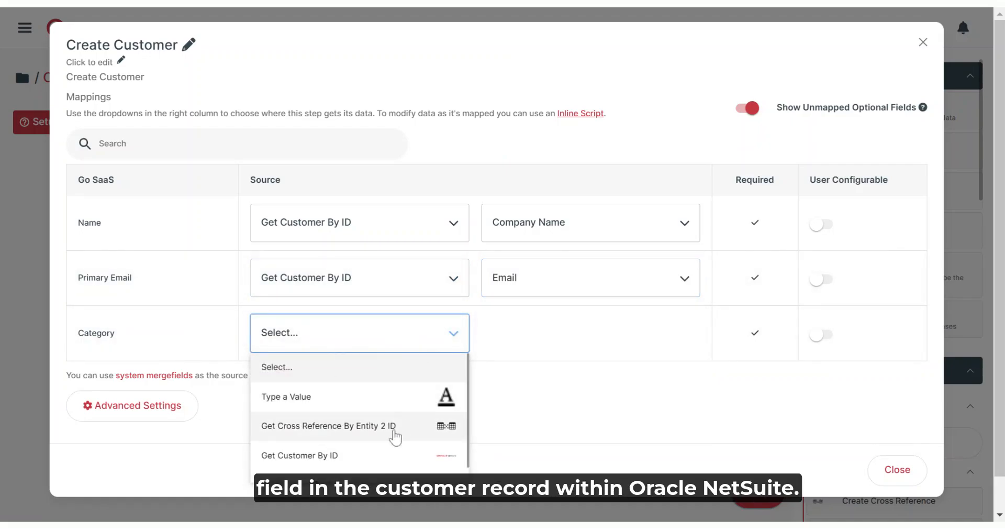
{"action": "left_click", "coordinate": [395, 455]}
{"action": "left_click", "coordinate": [582, 348]}
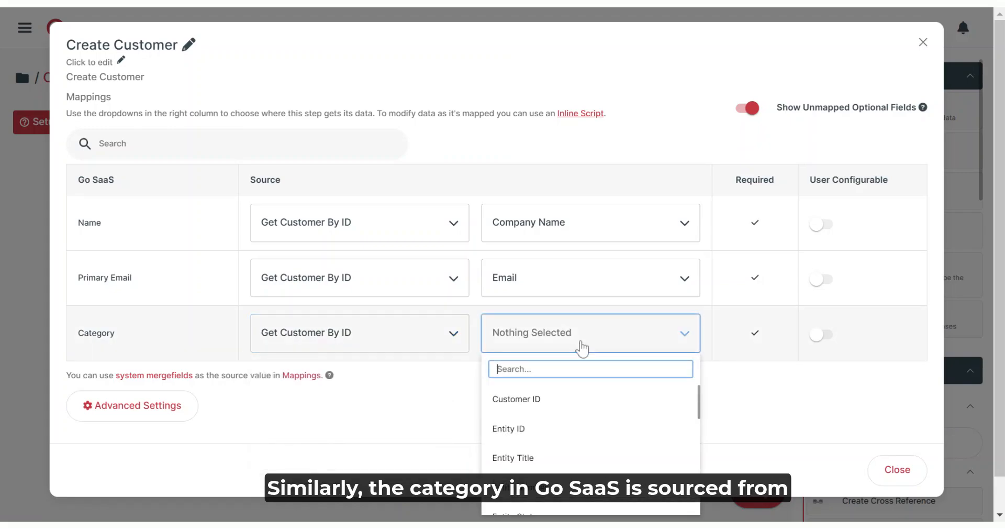
{"action": "type", "text": "cate"}
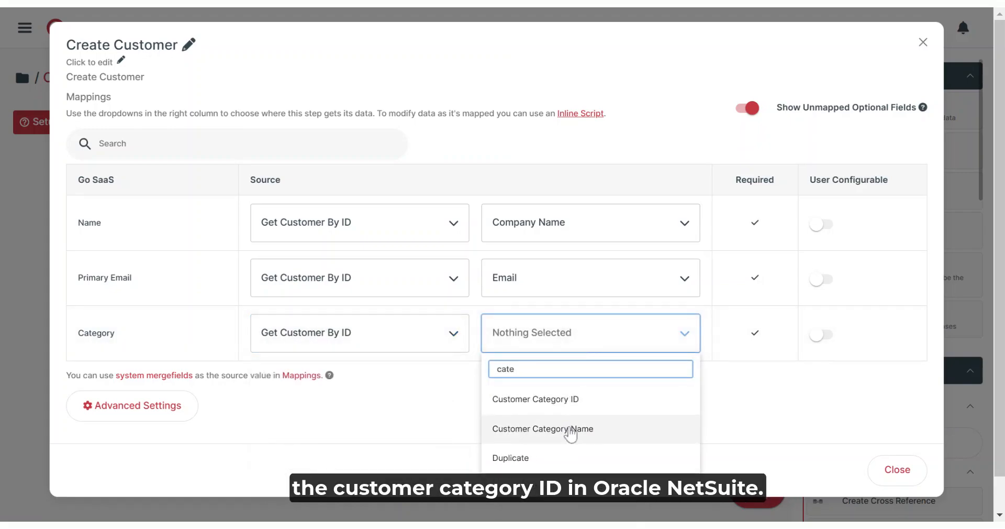
{"action": "left_click", "coordinate": [571, 414]}
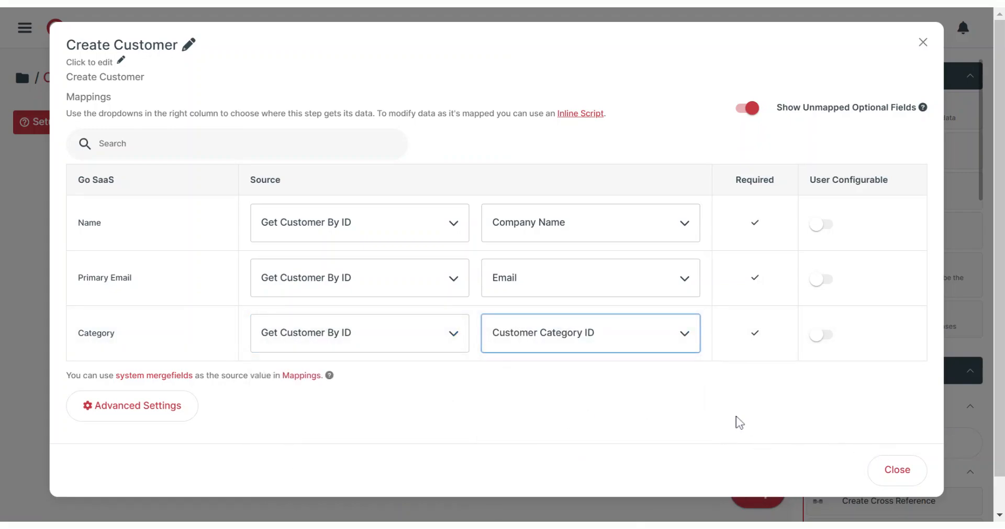
{"action": "left_click", "coordinate": [897, 470]}
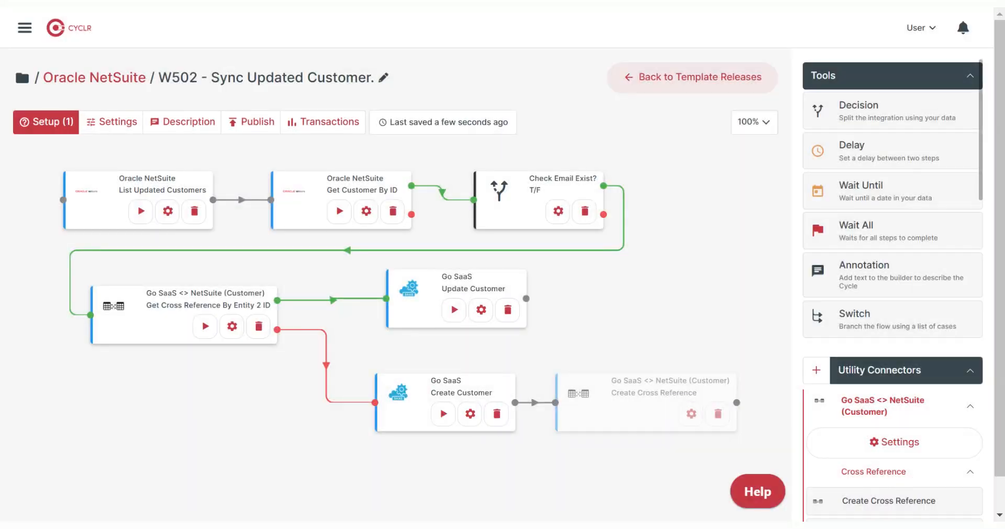
- In the Create Cross Reference step, set Entity 1 Name to Go SaaS App and Entity 2 Name to Oracle NetSuite
{"action": "left_click", "coordinate": [691, 414]}
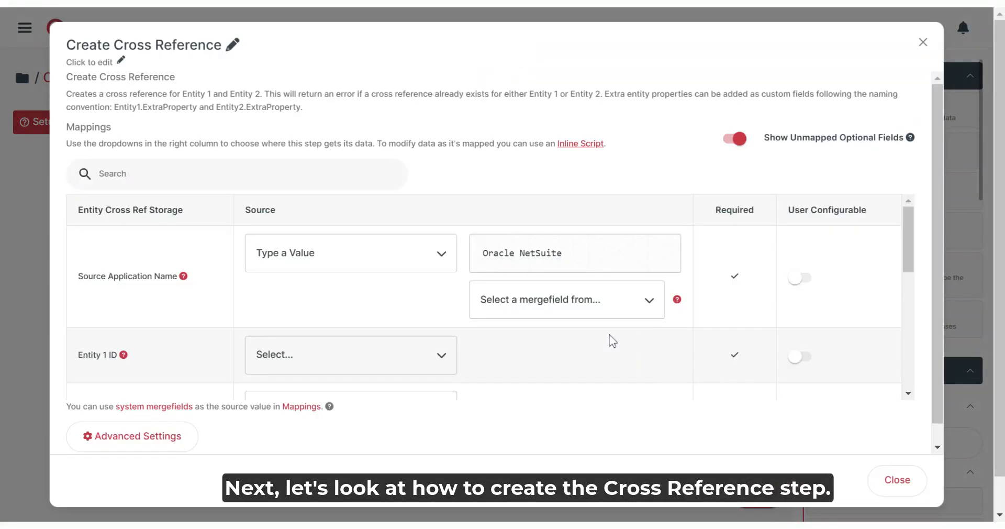
{"action": "scroll", "coordinate": [529, 340], "scroll_direction": "down", "scroll_amount": 3}
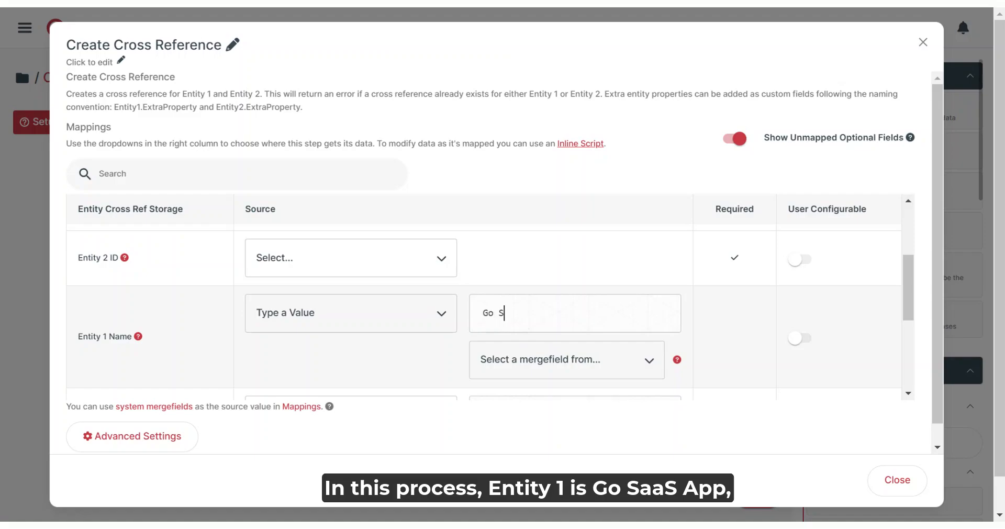
{"action": "type", "text": "aaS App"}
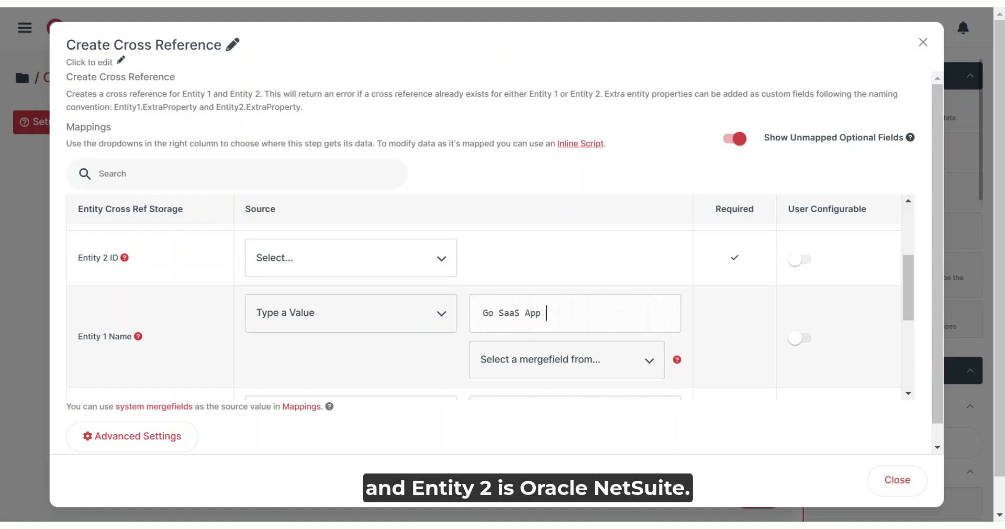
{"action": "scroll", "coordinate": [457, 352], "scroll_direction": "down", "scroll_amount": 2}
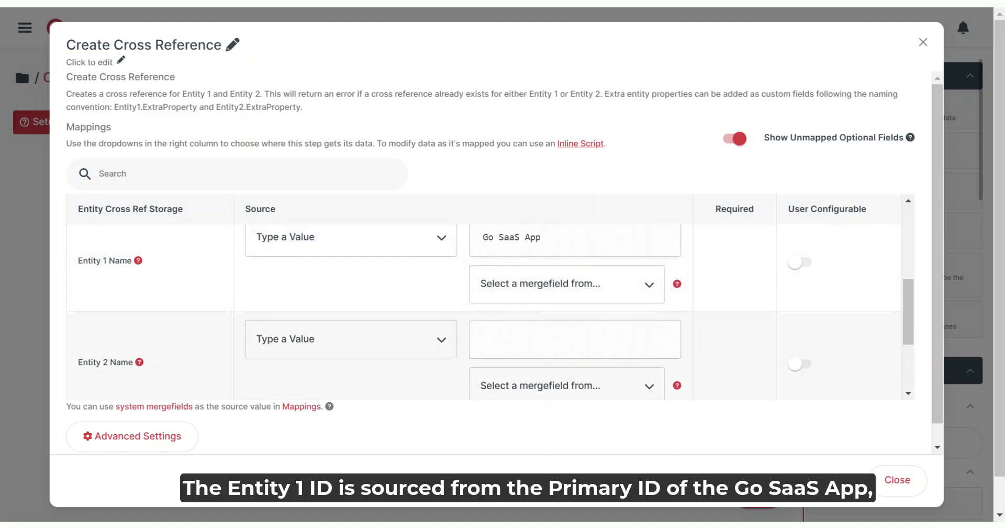
{"action": "type", "text": "Oracle NetSuite"}
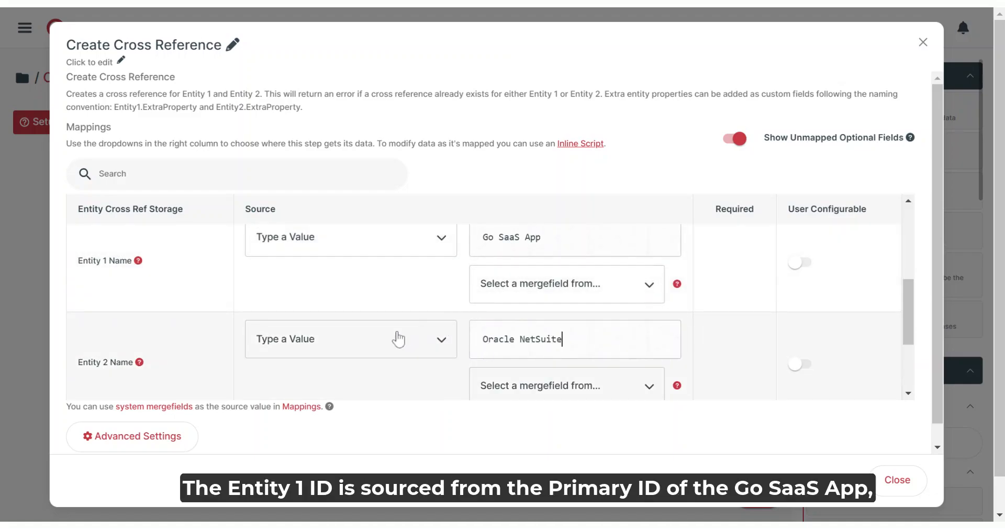
- Map Entity 1 ID in the Create Cross Reference step to the ID returned by Create Customer
{"action": "scroll", "coordinate": [397, 339], "scroll_direction": "up", "scroll_amount": 4}
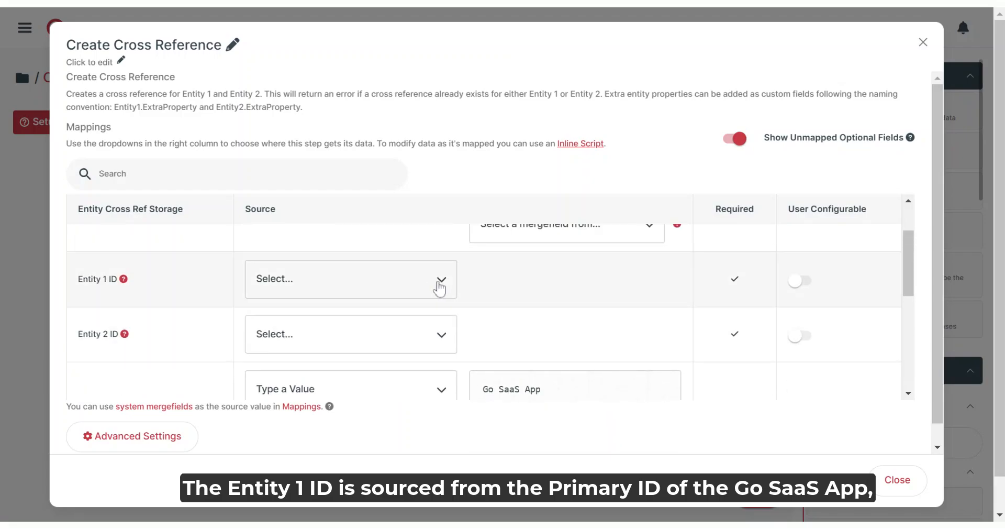
{"action": "left_click", "coordinate": [441, 280]}
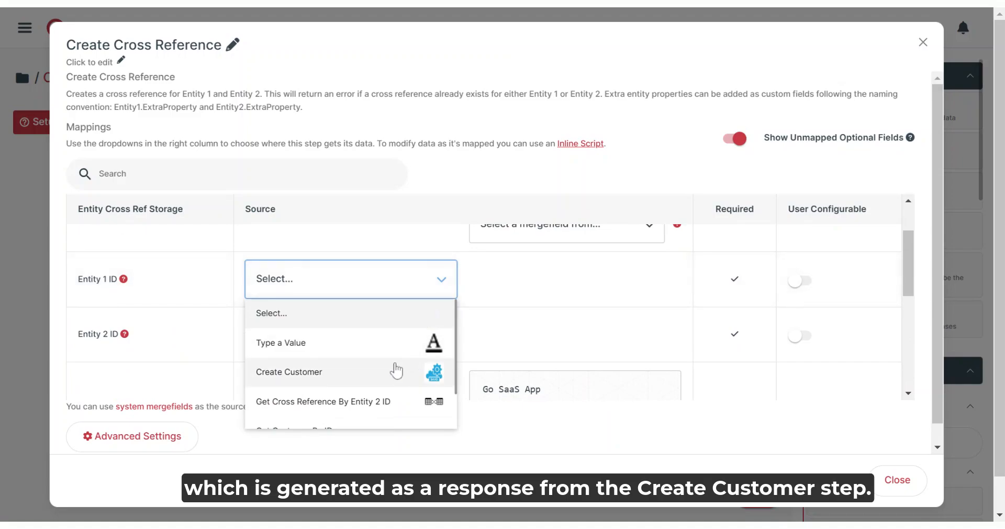
{"action": "left_click", "coordinate": [368, 372]}
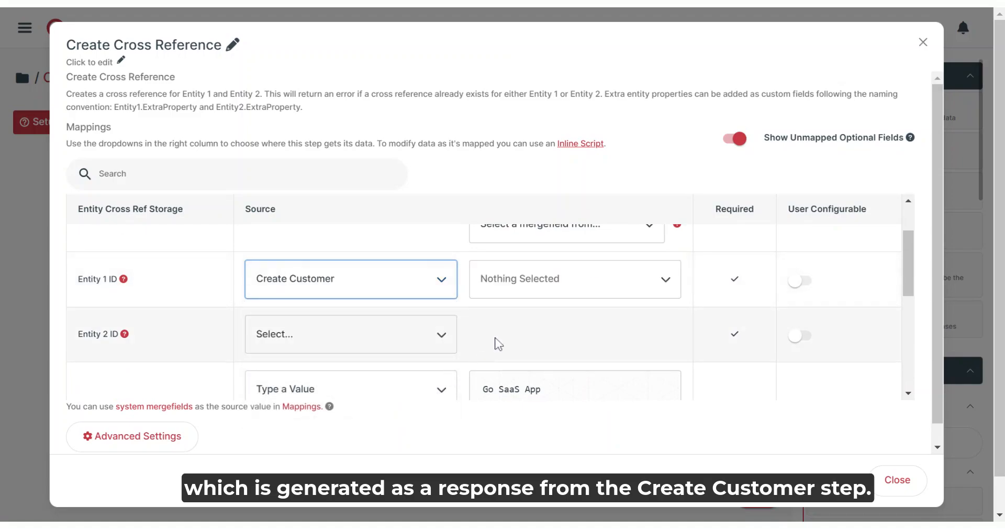
{"action": "left_click", "coordinate": [607, 293]}
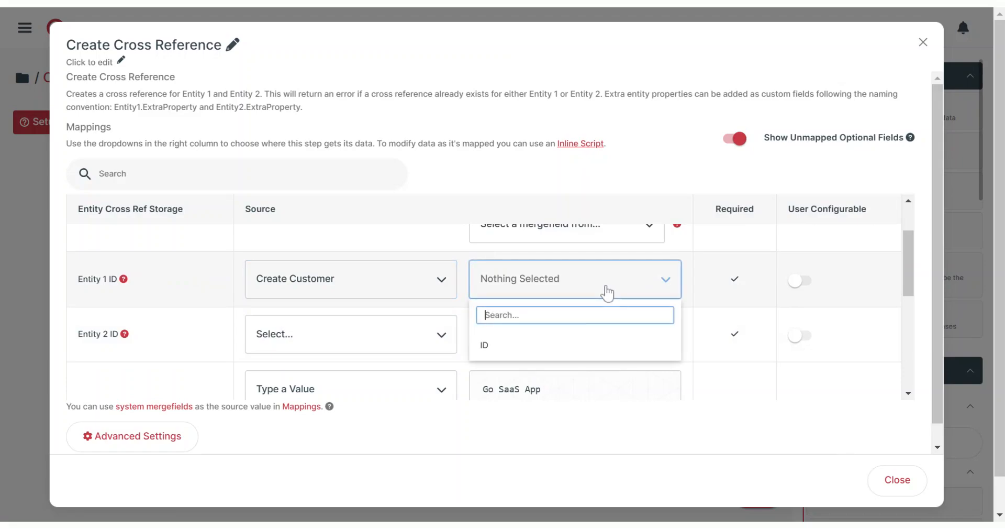
{"action": "left_click", "coordinate": [549, 345]}
- Map Entity 2 ID in the Create Cross Reference step to Customer ID from Get Customer By ID
{"action": "left_click", "coordinate": [420, 349]}
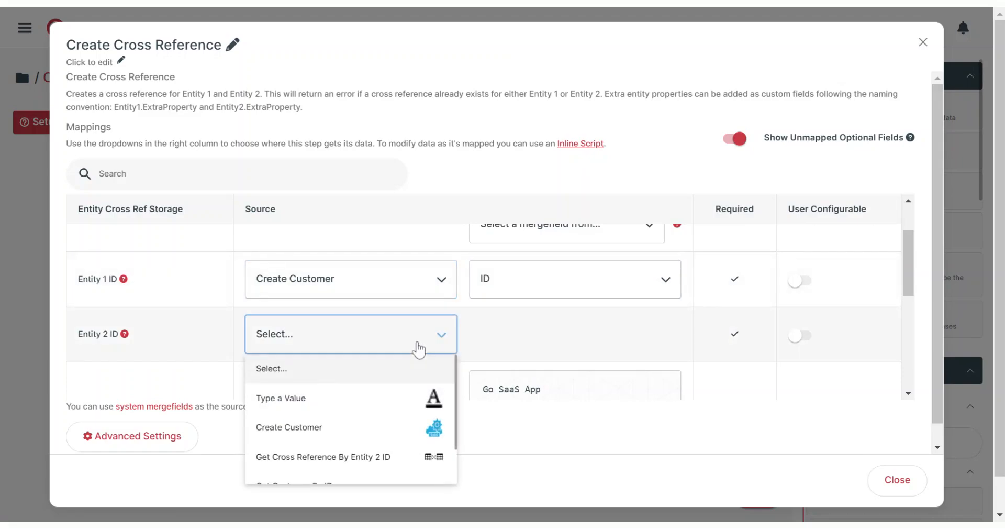
{"action": "scroll", "coordinate": [399, 419], "scroll_direction": "down", "scroll_amount": 2}
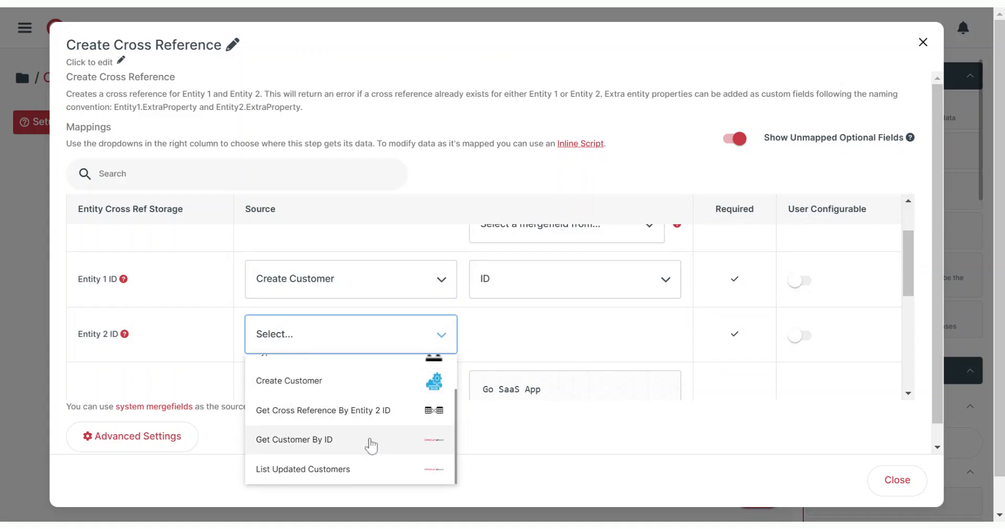
{"action": "left_click", "coordinate": [371, 446]}
{"action": "left_click", "coordinate": [575, 349]}
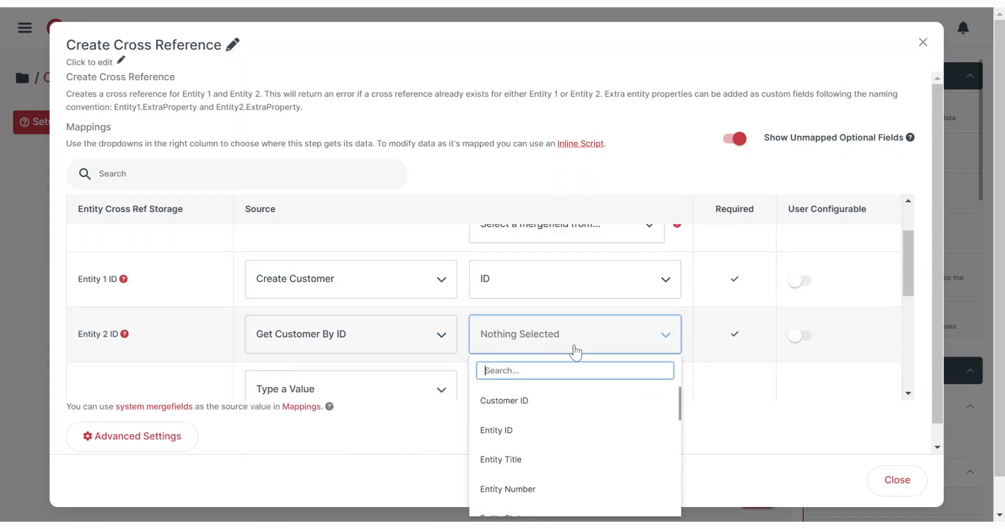
{"action": "left_click", "coordinate": [548, 400]}
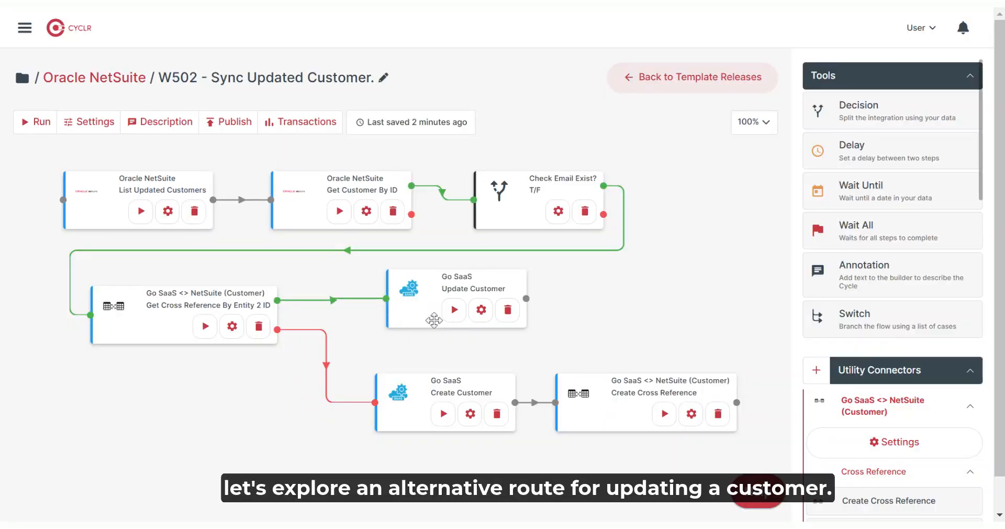
- Map ID in the Update Customer step to Entity 1 ID from Get Cross Reference By Entity 2 ID and close the setup
{"action": "left_click", "coordinate": [482, 311]}
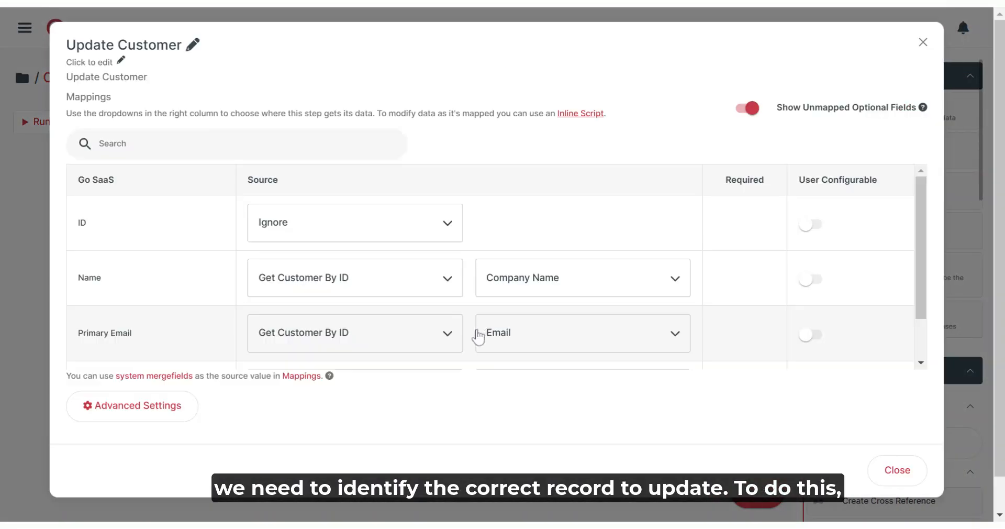
{"action": "left_click", "coordinate": [448, 225]}
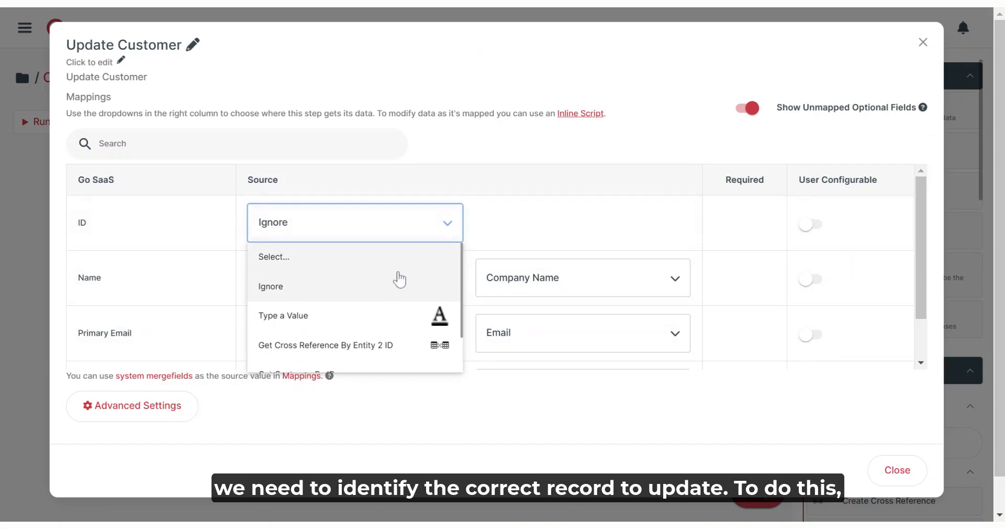
{"action": "scroll", "coordinate": [392, 322], "scroll_direction": "down", "scroll_amount": 1}
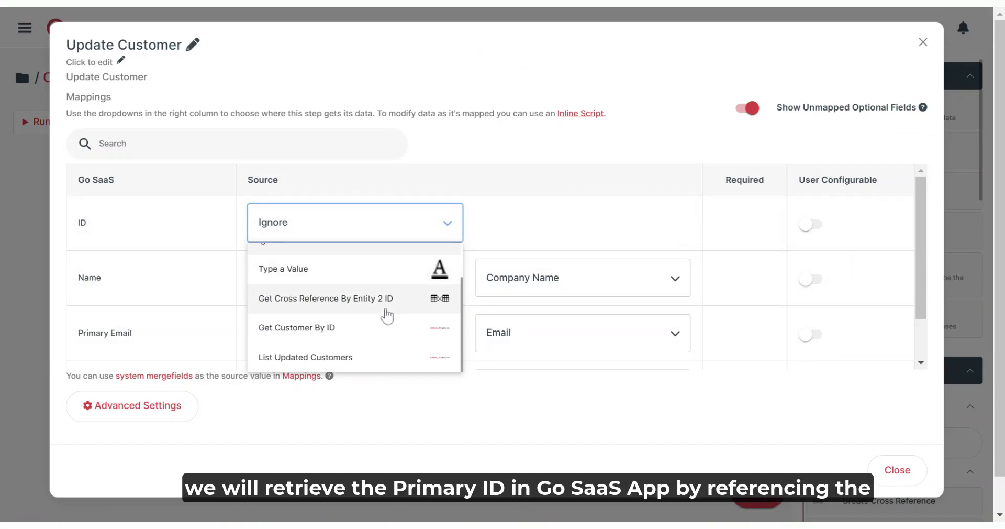
{"action": "left_click", "coordinate": [387, 304]}
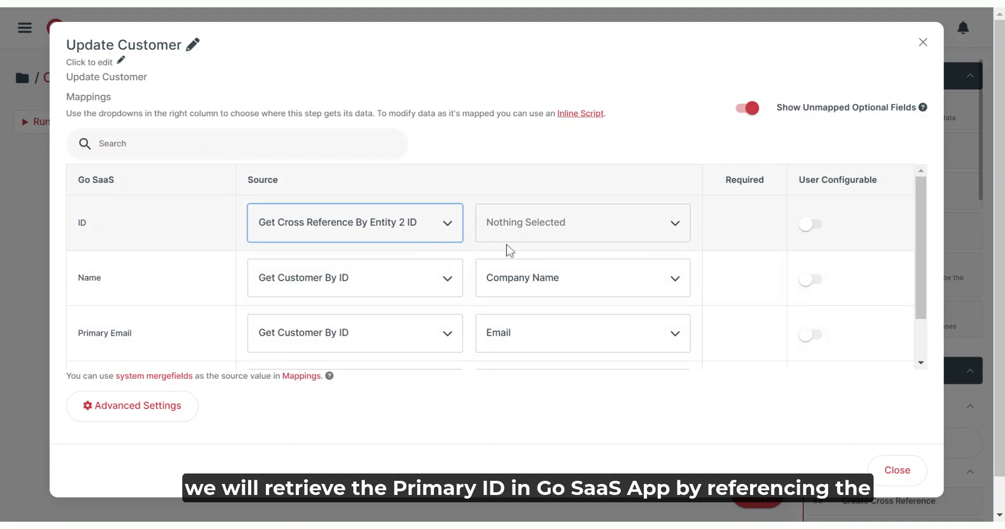
{"action": "left_click", "coordinate": [634, 238]}
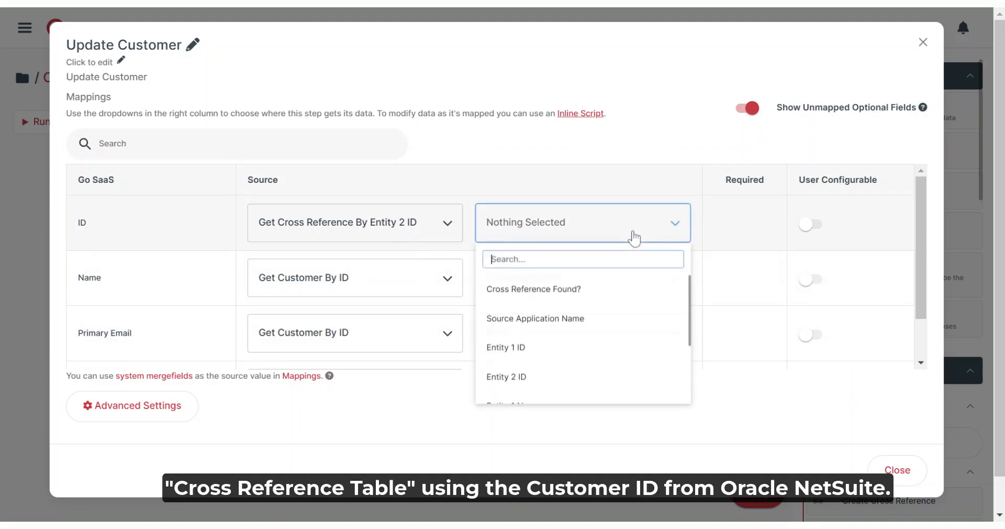
{"action": "left_click", "coordinate": [558, 347]}
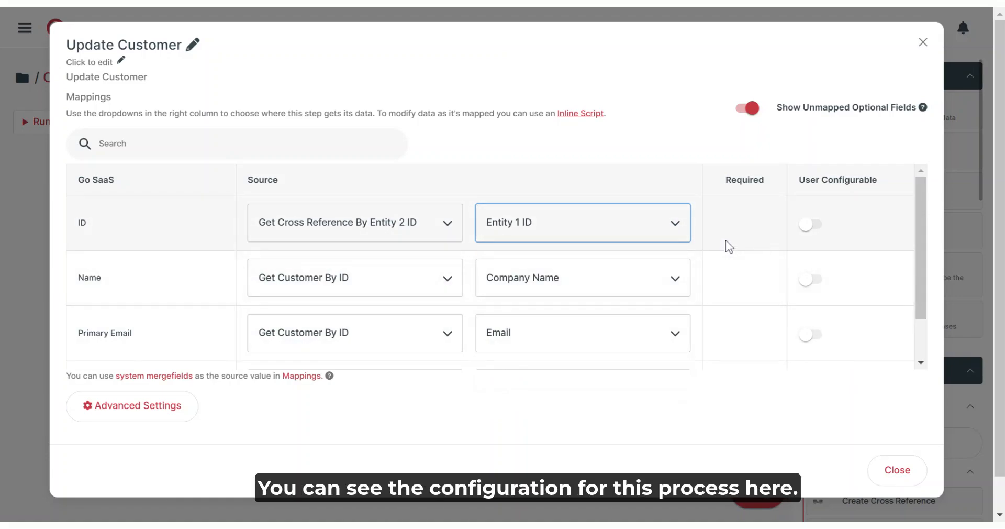
{"action": "left_click", "coordinate": [897, 469]}
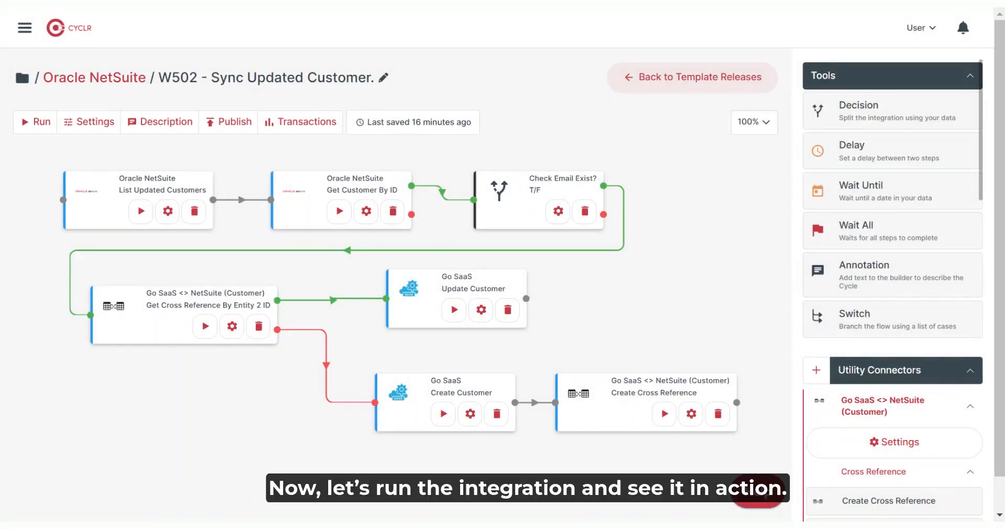
{"action": "left_click", "coordinate": [40, 126]}
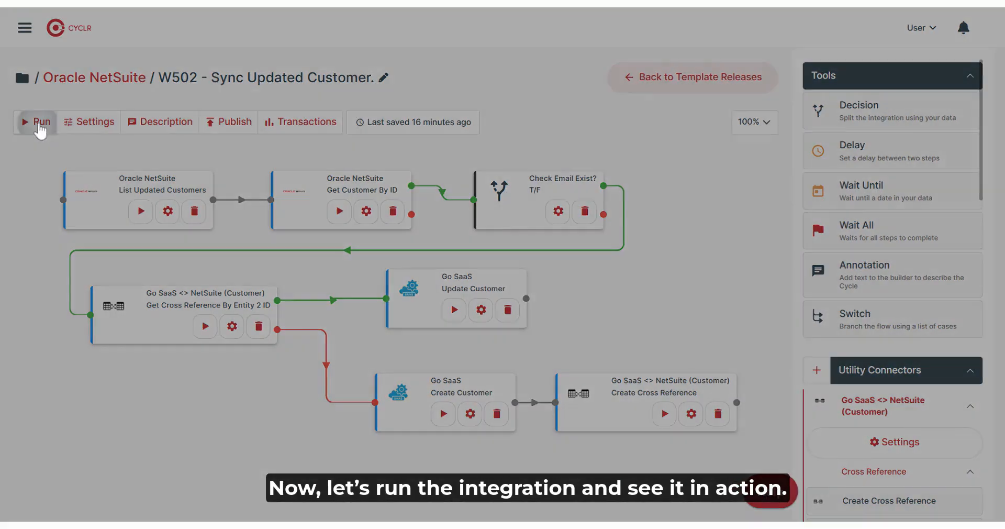
{"action": "left_click", "coordinate": [399, 196]}
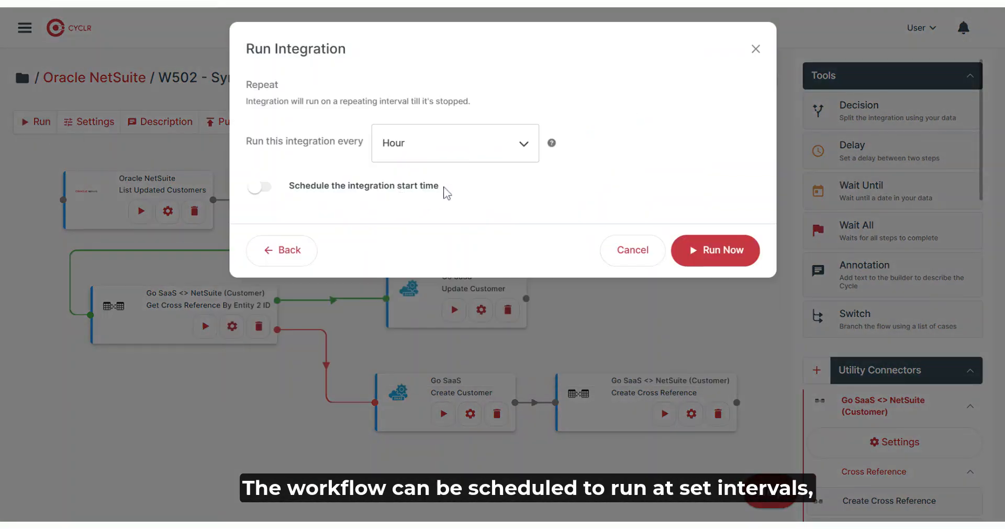
{"action": "left_click", "coordinate": [460, 153]}
{"action": "scroll", "coordinate": [437, 209], "scroll_direction": "down", "scroll_amount": 2}
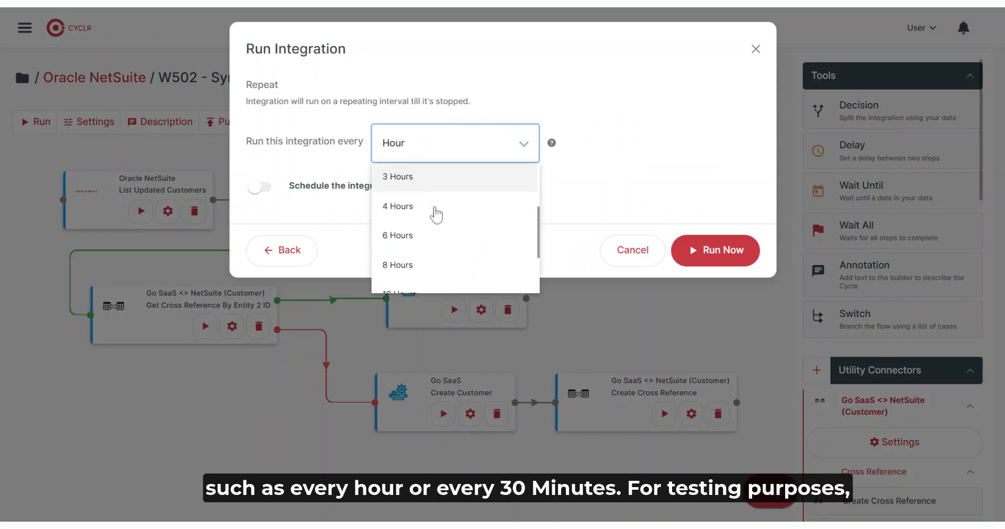
{"action": "scroll", "coordinate": [435, 219], "scroll_direction": "down", "scroll_amount": 3}
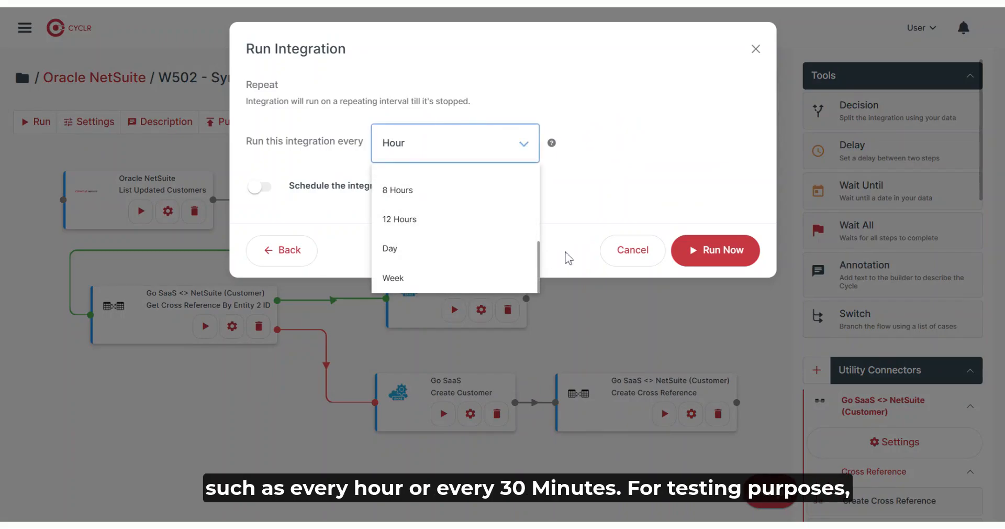
{"action": "left_click", "coordinate": [628, 250]}
- Run the W502 - Sync Updated Customer integration once instead of on a repeating interval
{"action": "left_click", "coordinate": [602, 184]}
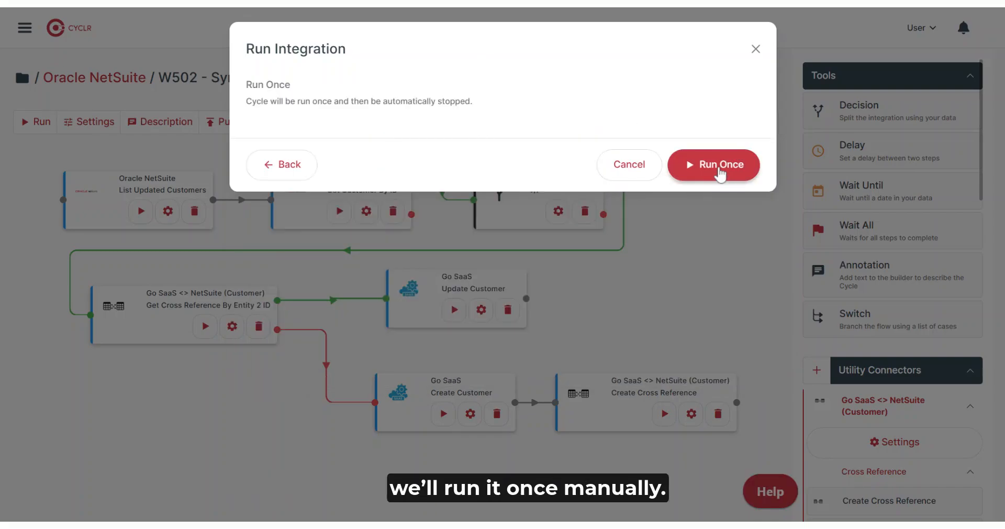
{"action": "left_click", "coordinate": [718, 169]}
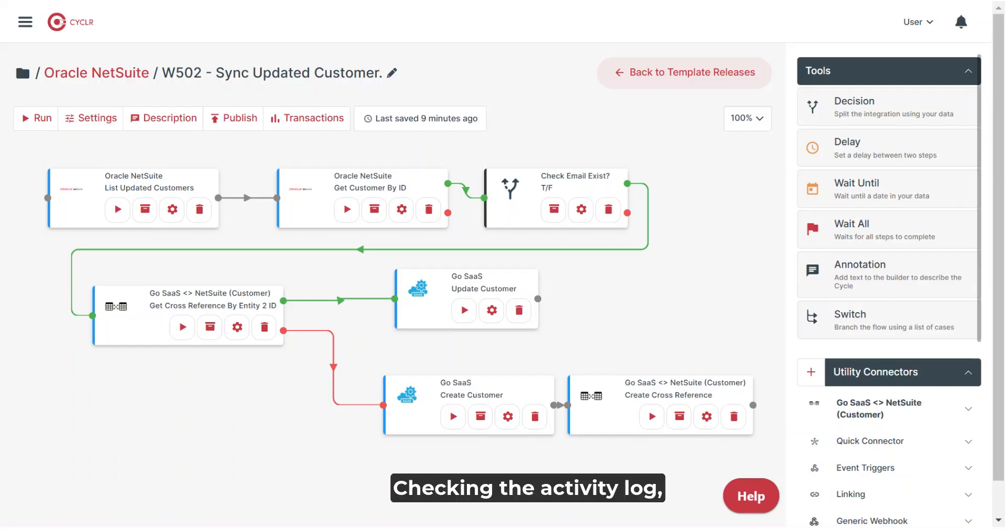
- Review the request and response of each transaction in the Create Customer step data, and close it
{"action": "left_click", "coordinate": [480, 417]}
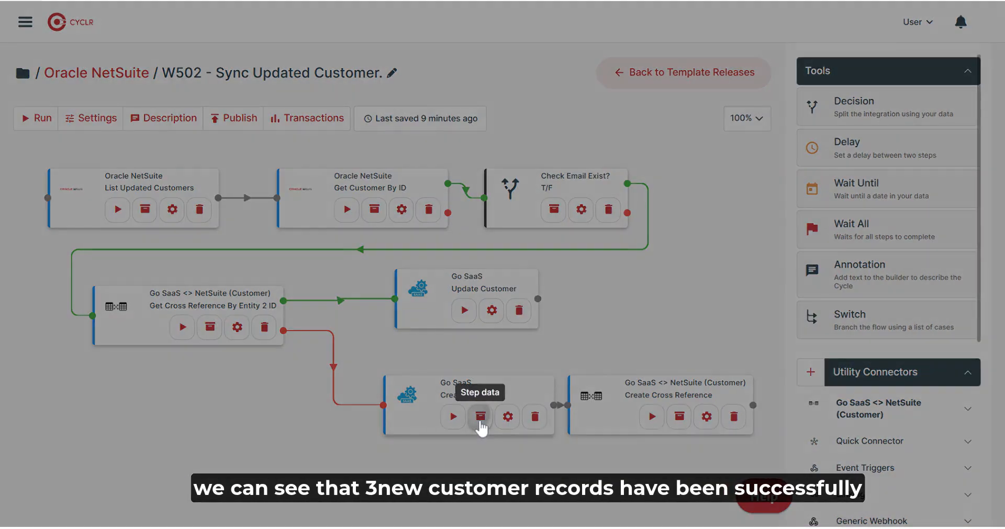
{"action": "scroll", "coordinate": [387, 312], "scroll_direction": "down", "scroll_amount": 9}
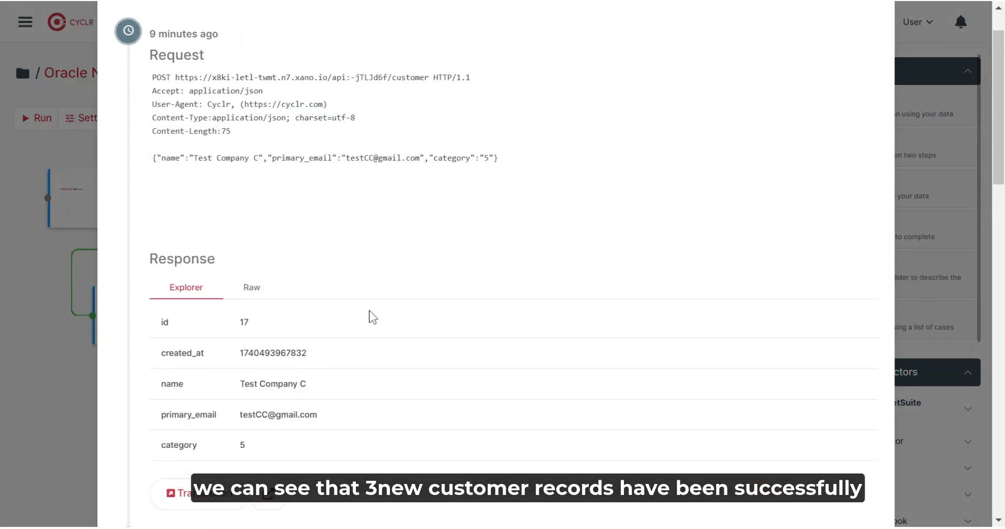
{"action": "scroll", "coordinate": [347, 312], "scroll_direction": "down", "scroll_amount": 13}
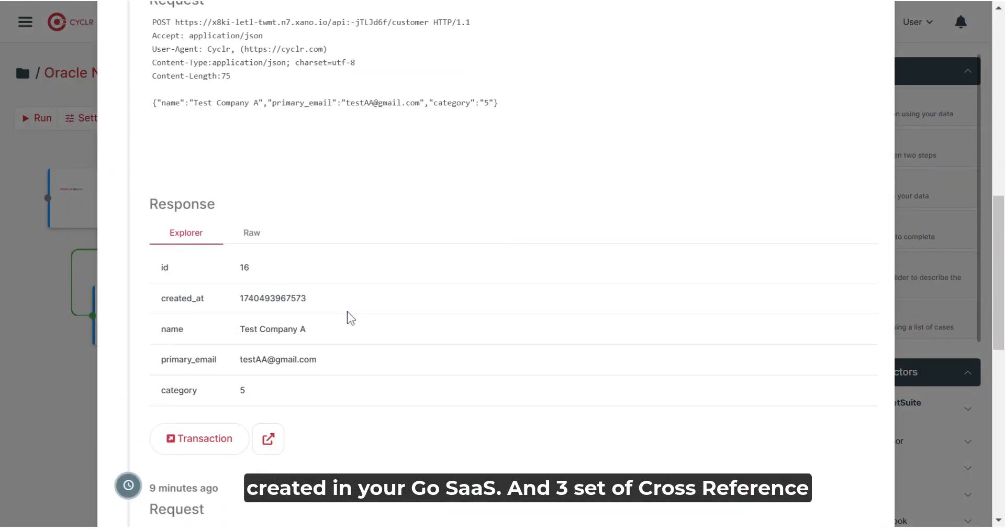
{"action": "scroll", "coordinate": [347, 311], "scroll_direction": "down", "scroll_amount": 1}
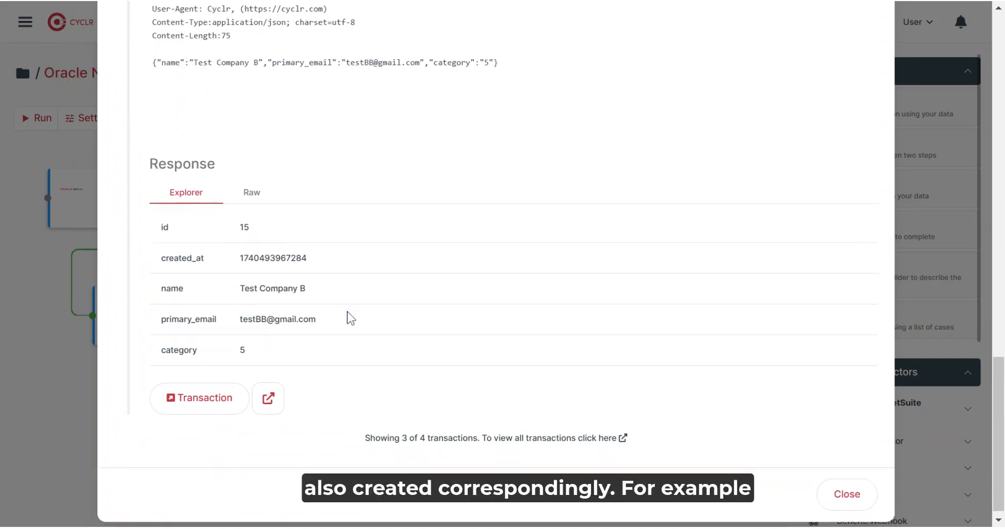
{"action": "left_click", "coordinate": [846, 499]}
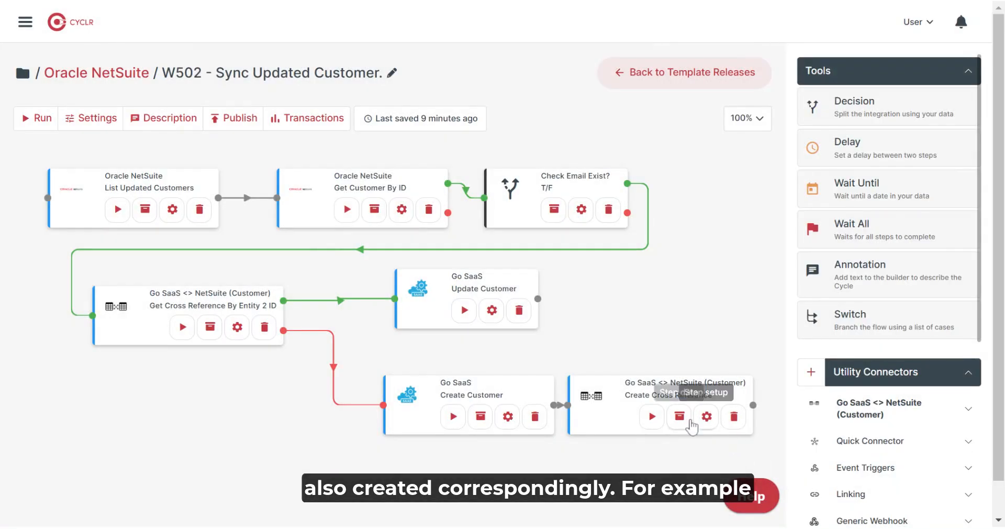
- Open the Create Cross Reference step data and expand Entity1 and Entity2 of the most recent response to examine their IDs
{"action": "left_click", "coordinate": [679, 416]}
{"action": "scroll", "coordinate": [293, 280], "scroll_direction": "down", "scroll_amount": 3}
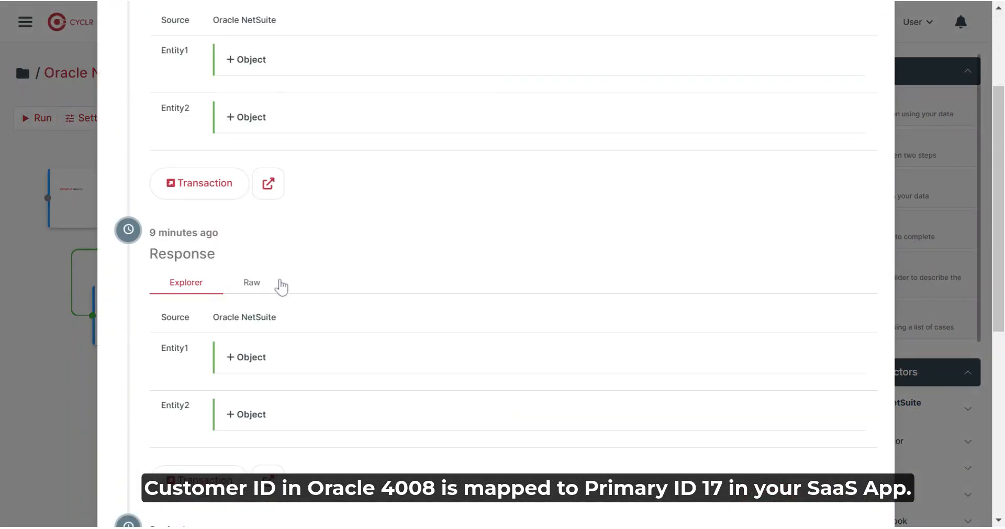
{"action": "scroll", "coordinate": [281, 287], "scroll_direction": "up", "scroll_amount": 3}
{"action": "left_click", "coordinate": [247, 222]}
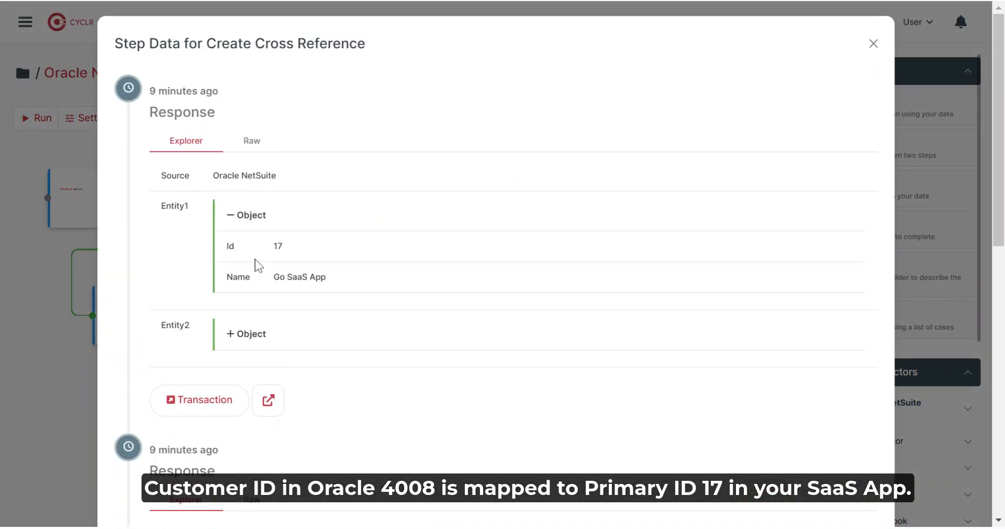
{"action": "left_click", "coordinate": [253, 339]}
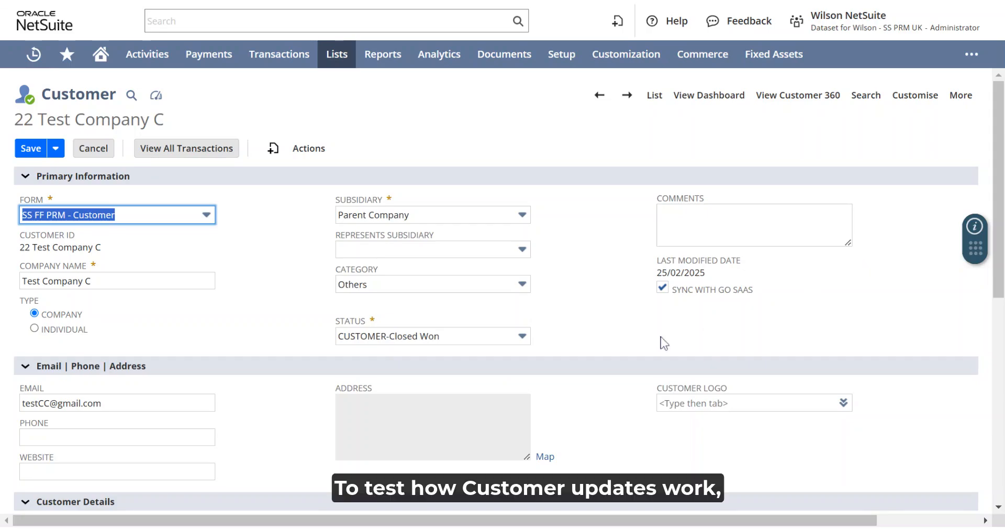
- In NetSuite, set the Category of the Test Company C customer record to Retail and save the record
{"action": "left_click", "coordinate": [521, 284]}
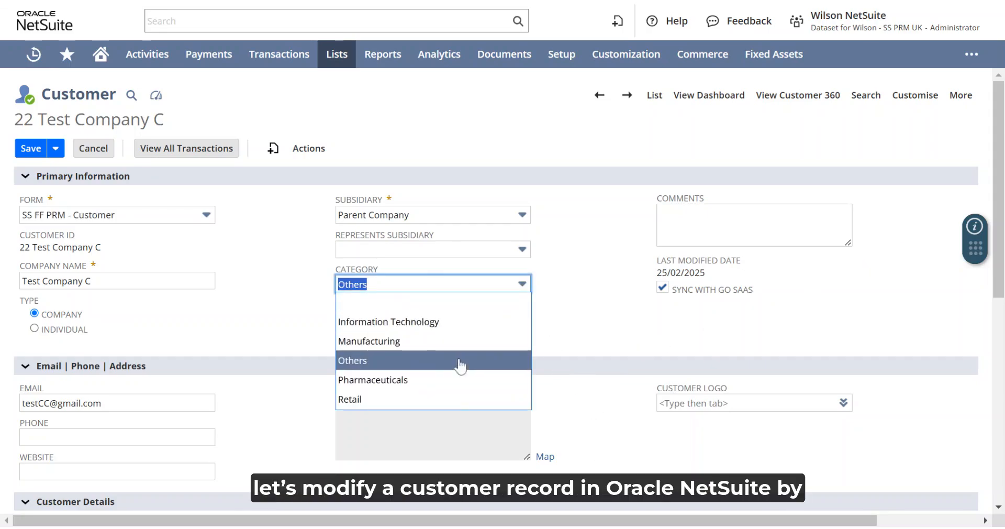
{"action": "left_click", "coordinate": [446, 399]}
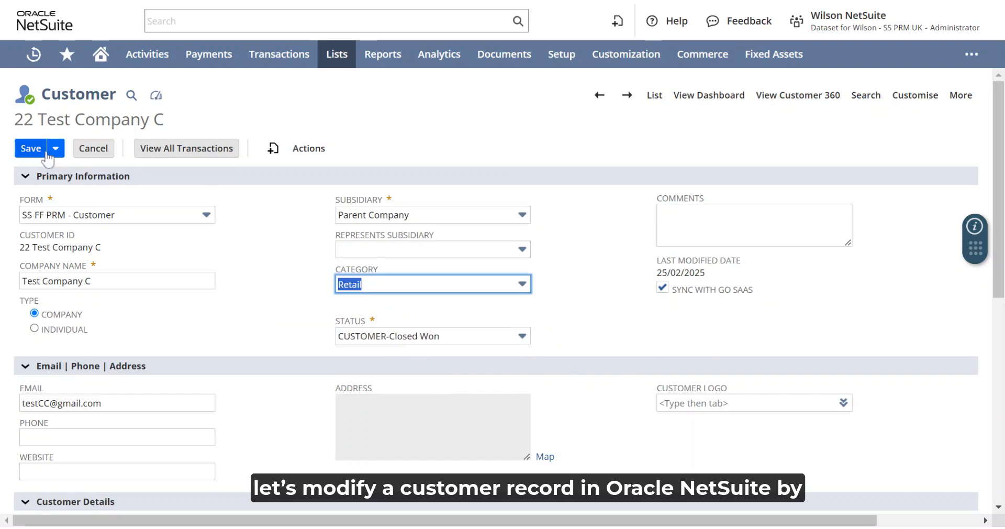
{"action": "left_click", "coordinate": [30, 148]}
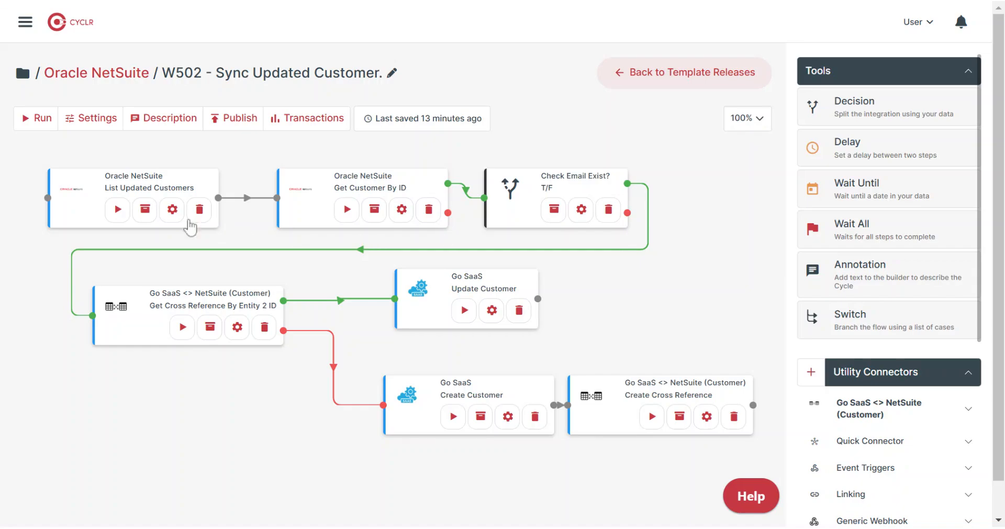
- Switch back to Cyclr and run the W502 integration once more to process the modified customer
{"action": "left_click", "coordinate": [42, 118]}
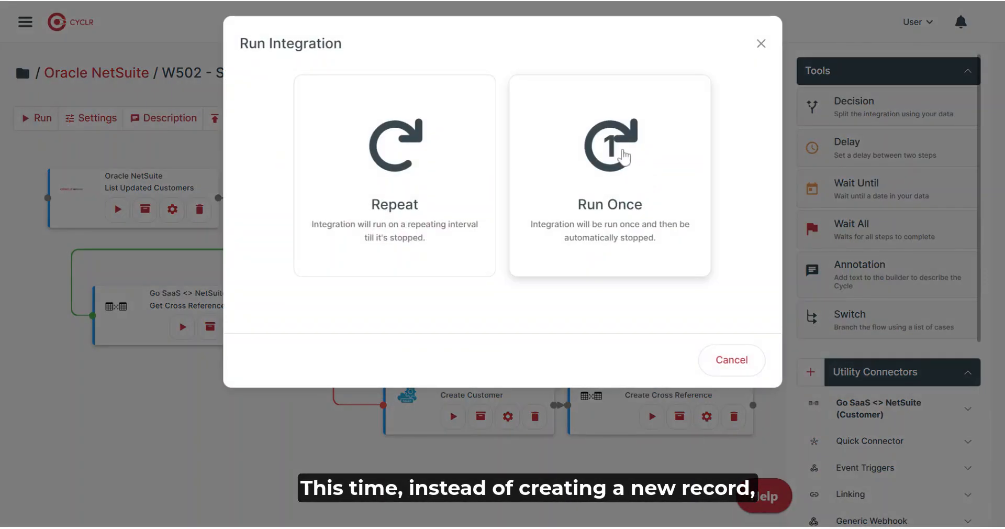
{"action": "left_click", "coordinate": [623, 156]}
{"action": "left_click", "coordinate": [717, 162]}
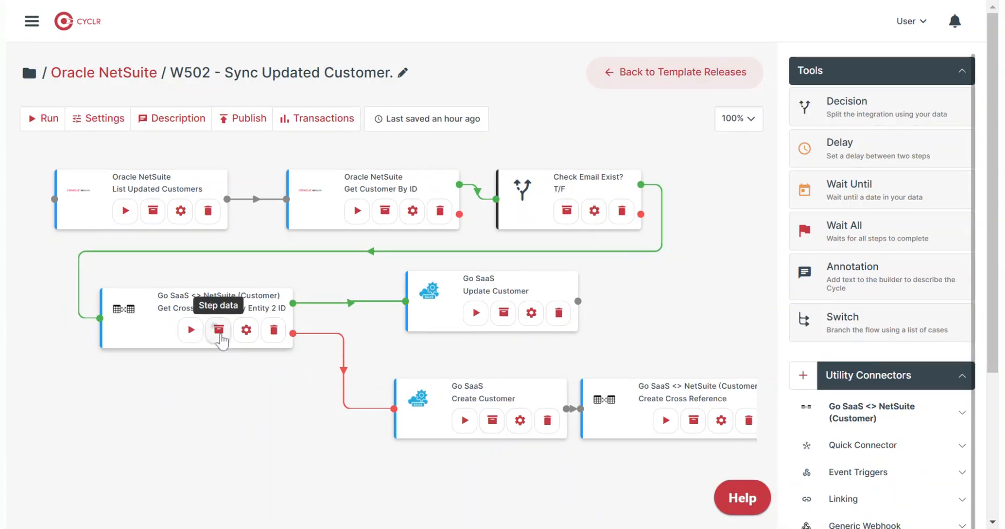
- Examine Entity1, Entity2 and CrossReferenceFound in the latest Get Cross Reference By Entity 2 ID step data, and close it
{"action": "left_click", "coordinate": [234, 325]}
{"action": "left_click", "coordinate": [305, 217]}
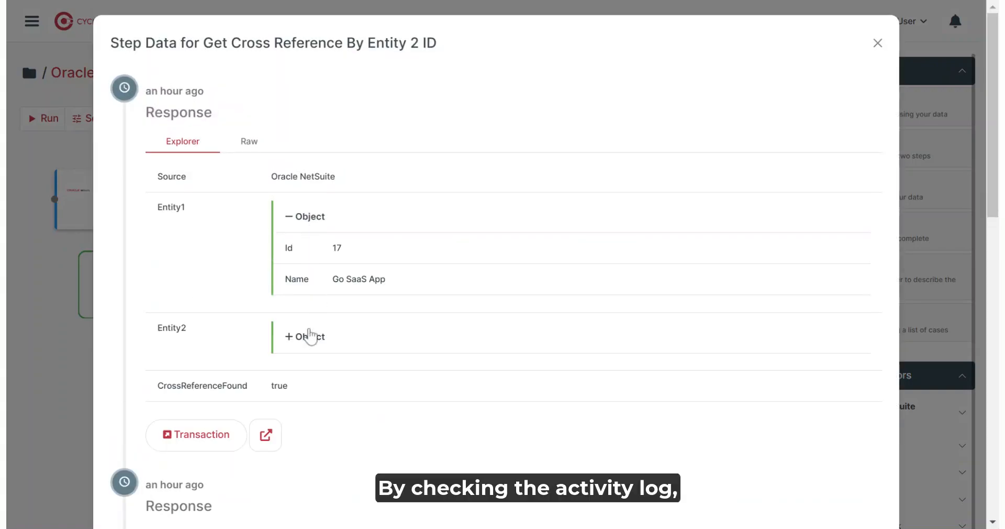
{"action": "left_click", "coordinate": [306, 342]}
{"action": "scroll", "coordinate": [295, 393], "scroll_direction": "down", "scroll_amount": 1}
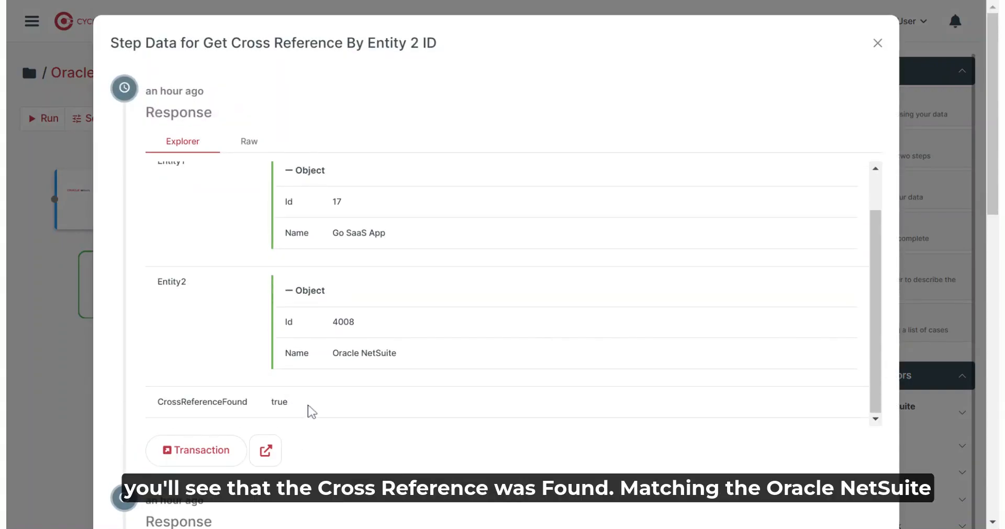
{"action": "left_click_drag", "start_coordinate": [309, 405], "coordinate": [155, 406]}
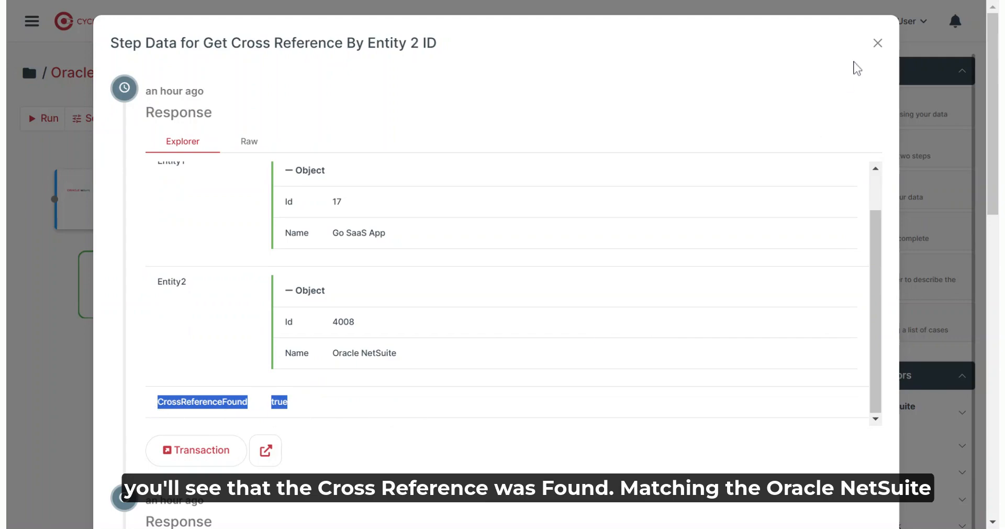
{"action": "left_click", "coordinate": [878, 43]}
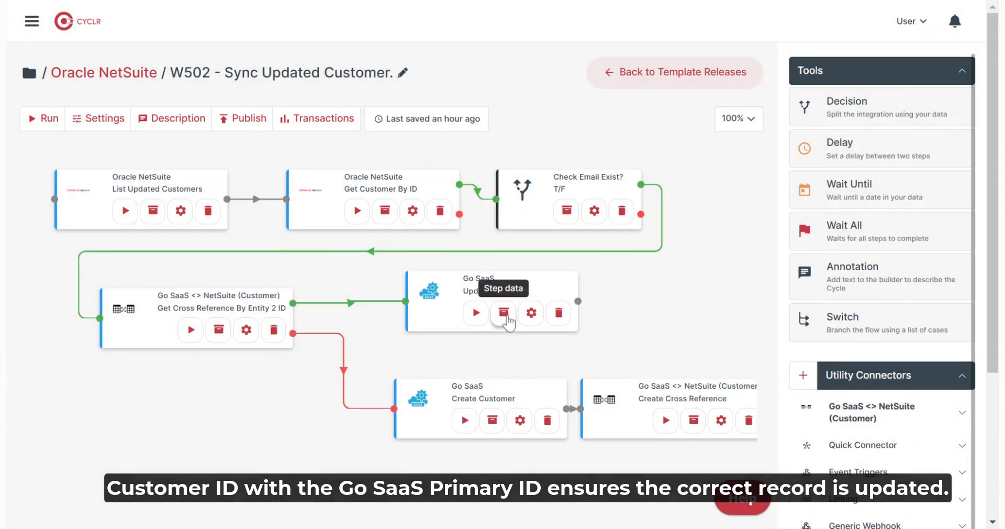
- Review the request sent to Go SaaS in the Update Customer step data, and close it
{"action": "left_click", "coordinate": [506, 314]}
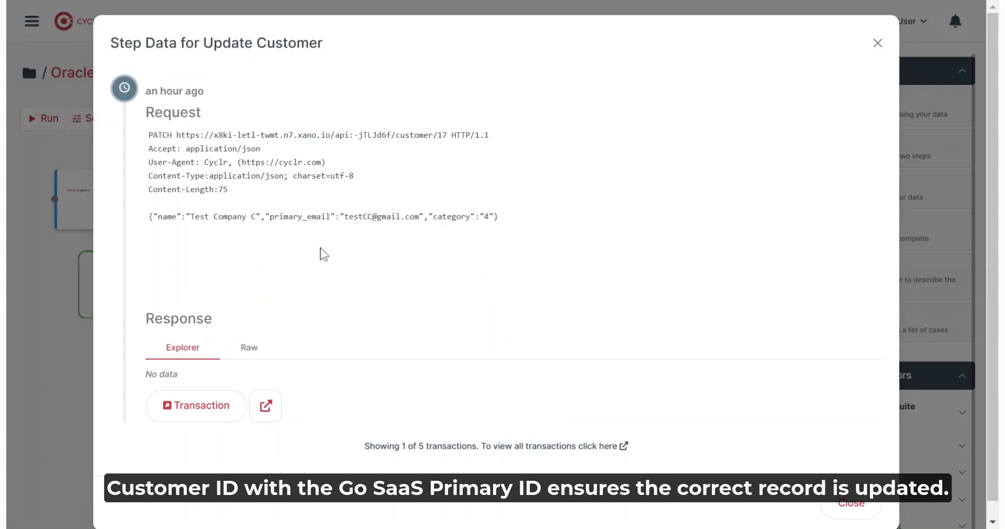
{"action": "left_click_drag", "start_coordinate": [322, 45], "coordinate": [203, 44]}
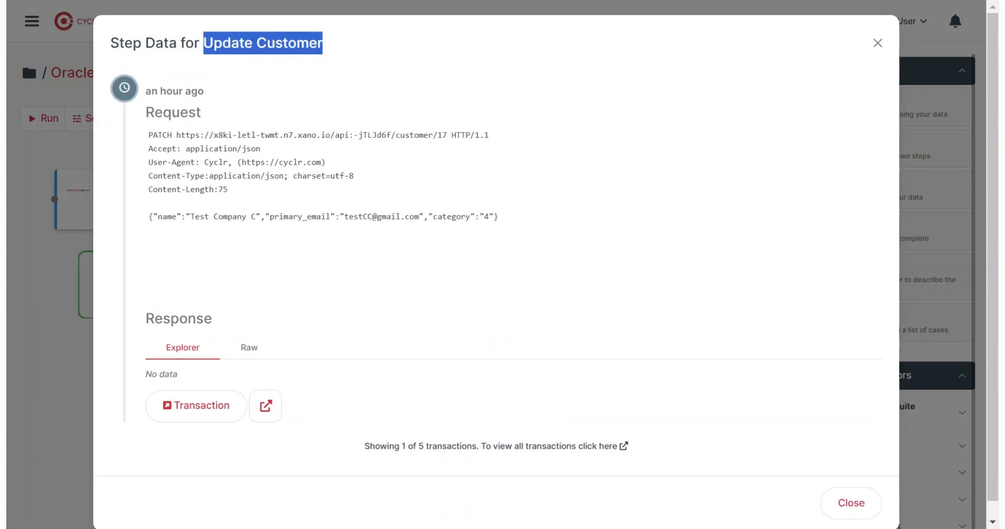
{"action": "left_click", "coordinate": [851, 502]}
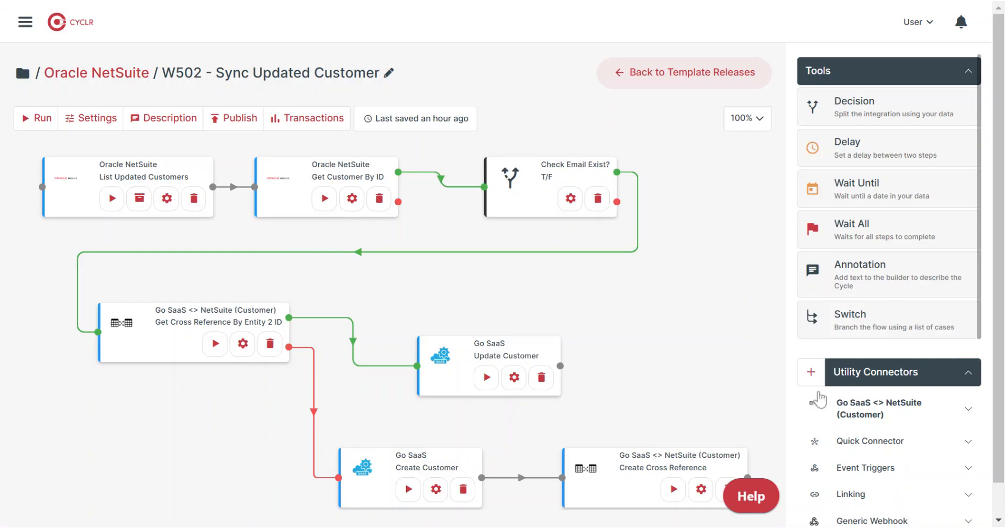
{"action": "scroll", "coordinate": [617, 360], "scroll_direction": "down", "scroll_amount": 2}
{"action": "scroll", "coordinate": [616, 359], "scroll_direction": "up", "scroll_amount": 2}
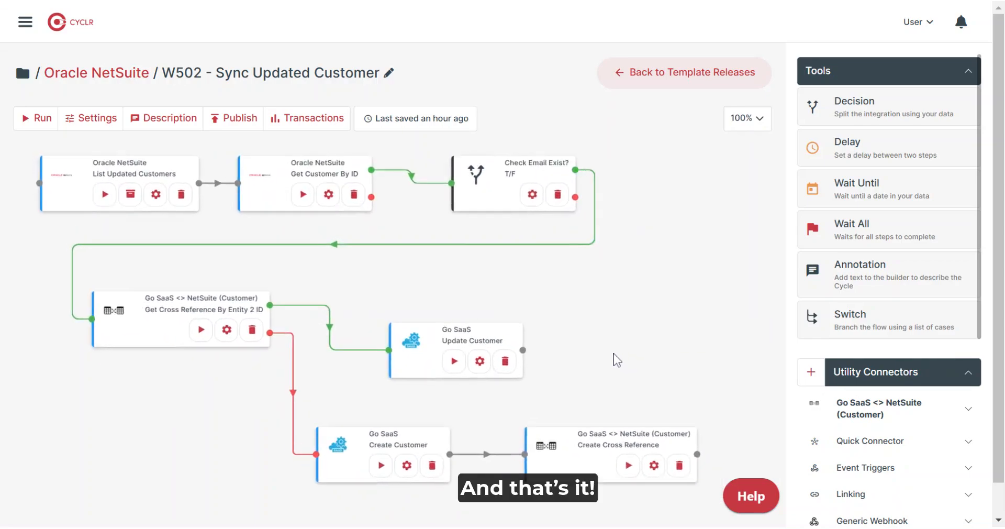
{"action": "left_click_drag", "start_coordinate": [632, 328], "coordinate": [431, 140]}
{"action": "scroll", "coordinate": [437, 226], "scroll_direction": "down", "scroll_amount": 2}
{"action": "scroll", "coordinate": [437, 227], "scroll_direction": "down", "scroll_amount": 1}
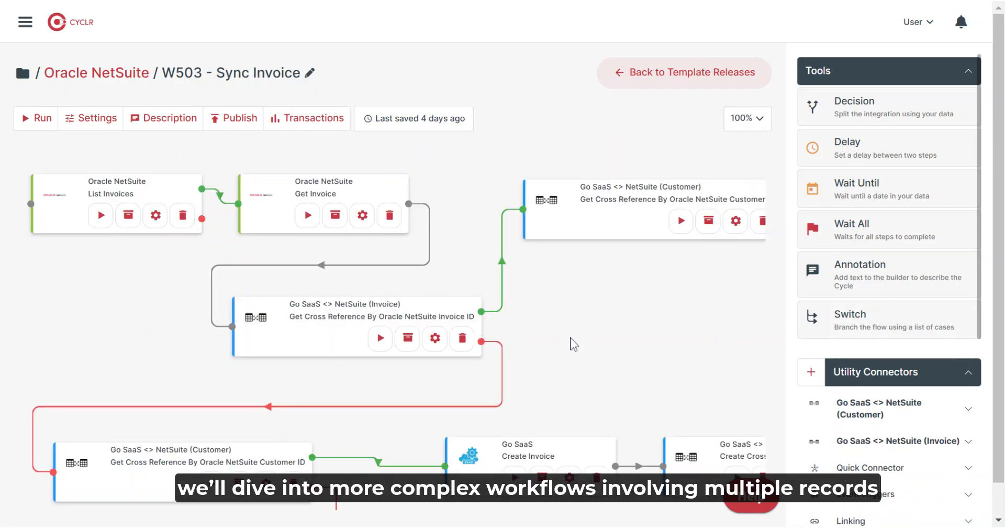
{"action": "left_click_drag", "start_coordinate": [574, 343], "coordinate": [437, 280]}
{"action": "scroll", "coordinate": [498, 325], "scroll_direction": "down", "scroll_amount": 3}
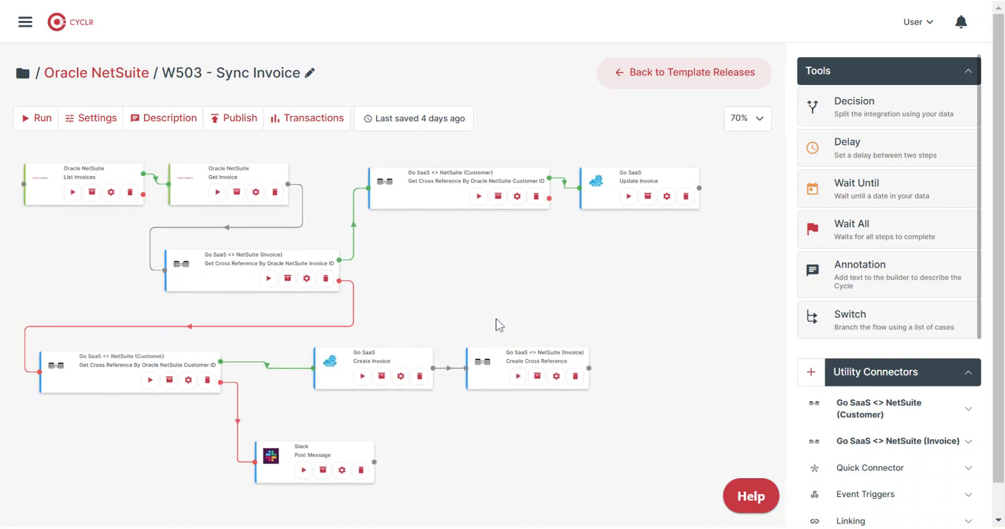